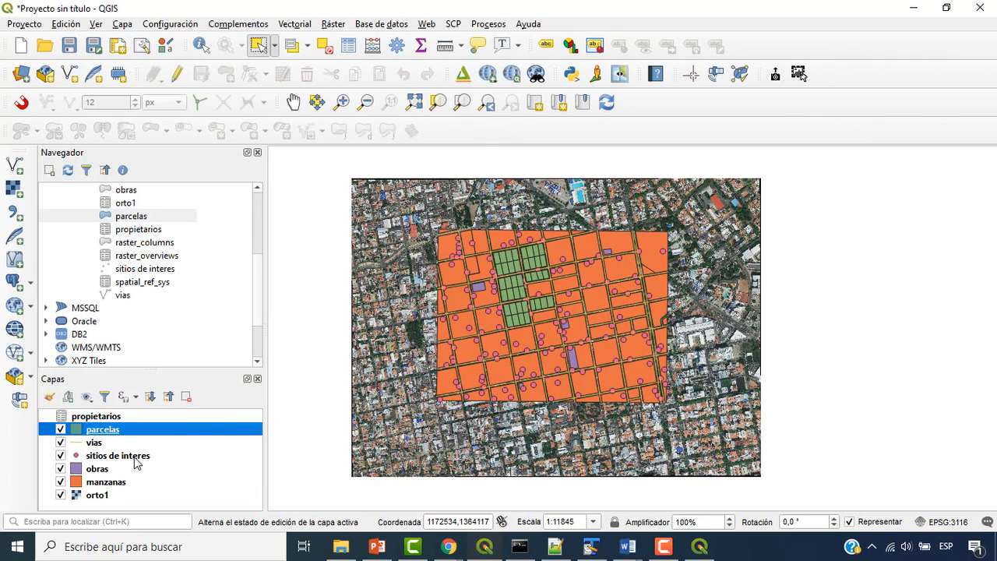
Switch to File Explorer and open instrucciones_dominios.txt from the insumos folder inside bases_de_datos_geograficas
left_click(144, 463)
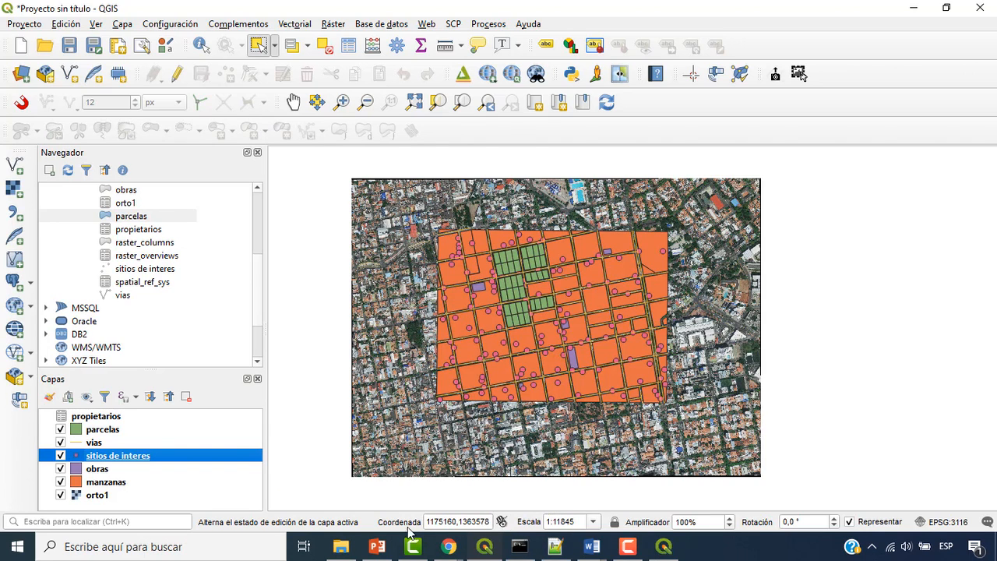
left_click(346, 550)
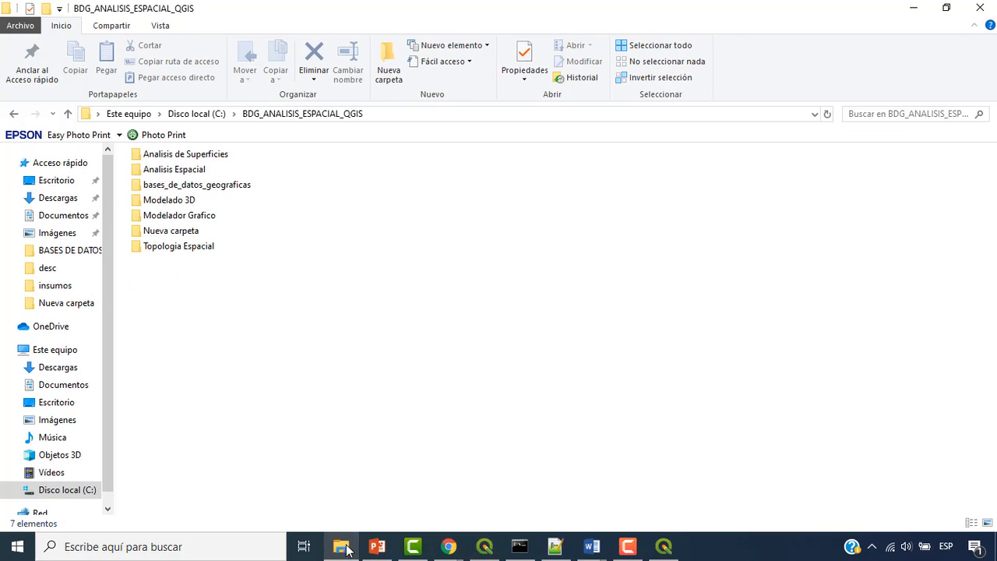
double_click(234, 184)
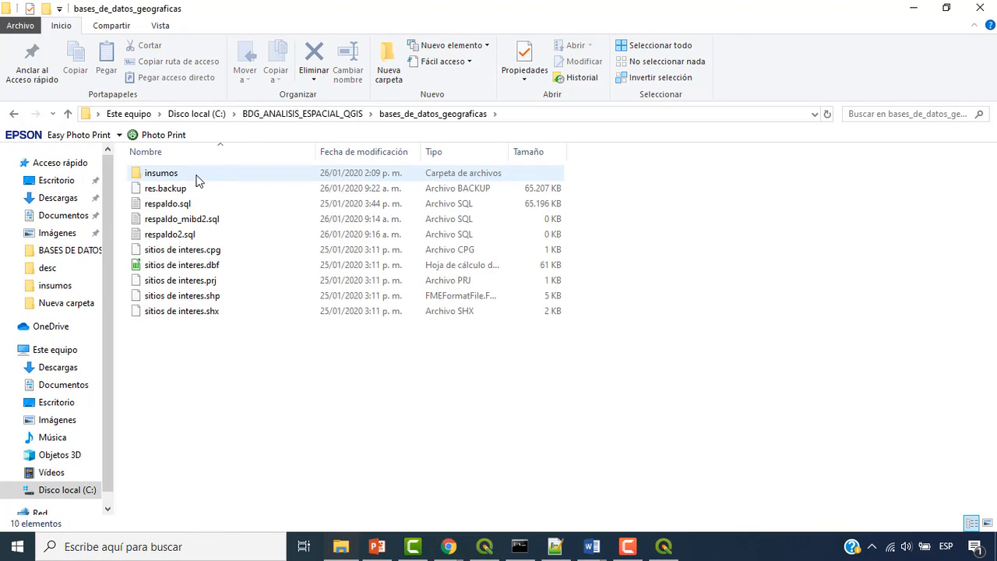
double_click(196, 181)
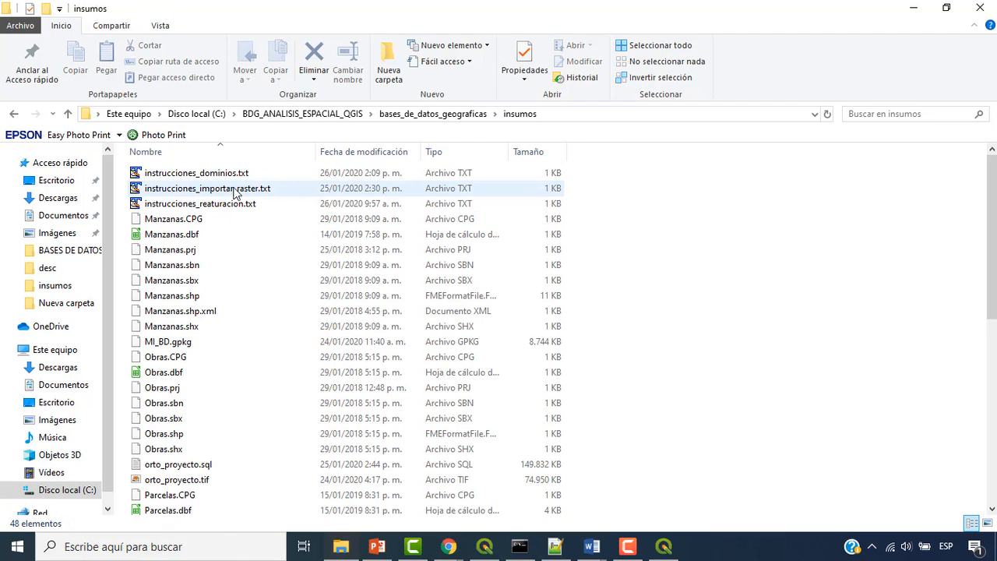
double_click(255, 177)
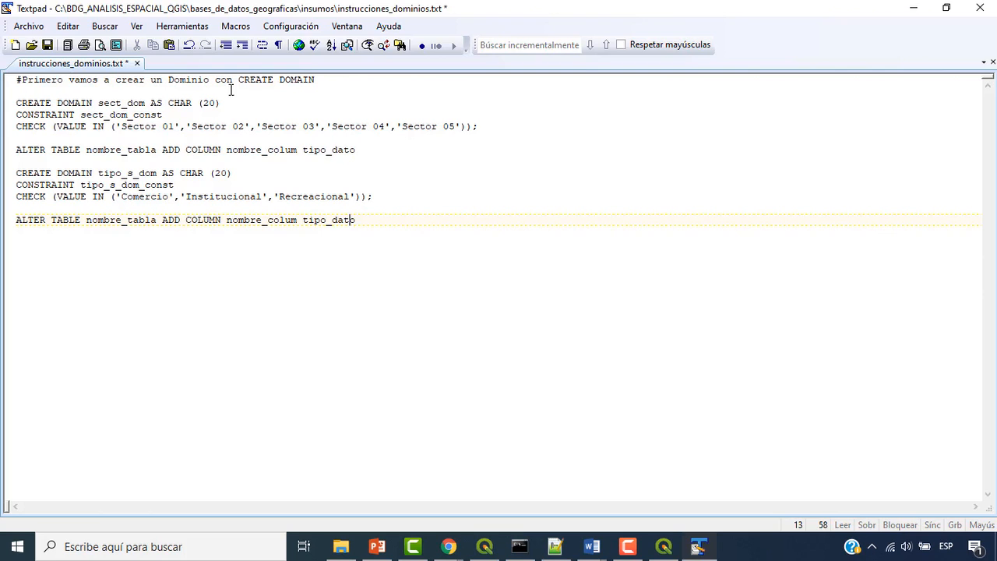
Examine the CREATE DOMAIN statement for sect_dom, including its CHAR (20) type and the name of its constraint
left_click_drag(330, 81, 238, 78)
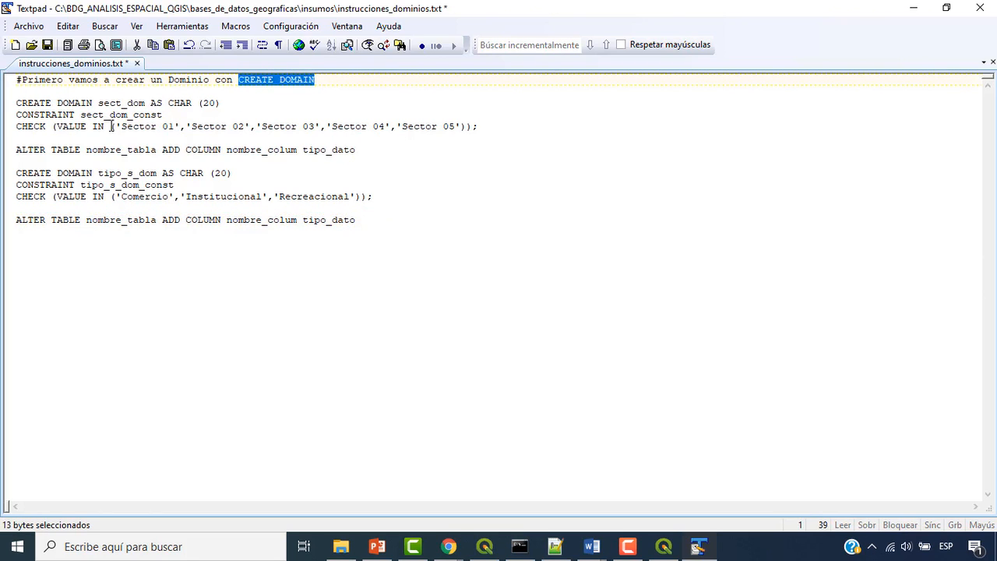
left_click(8, 105)
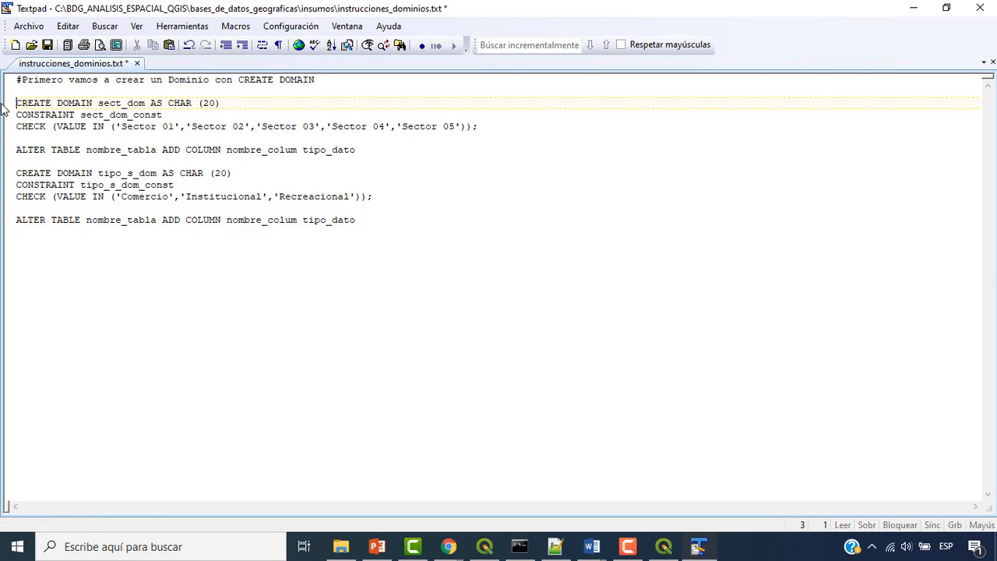
left_click_drag(17, 101, 484, 127)
left_click(484, 127)
left_click_drag(16, 103, 145, 102)
left_click(137, 102)
left_click_drag(168, 114, 151, 115)
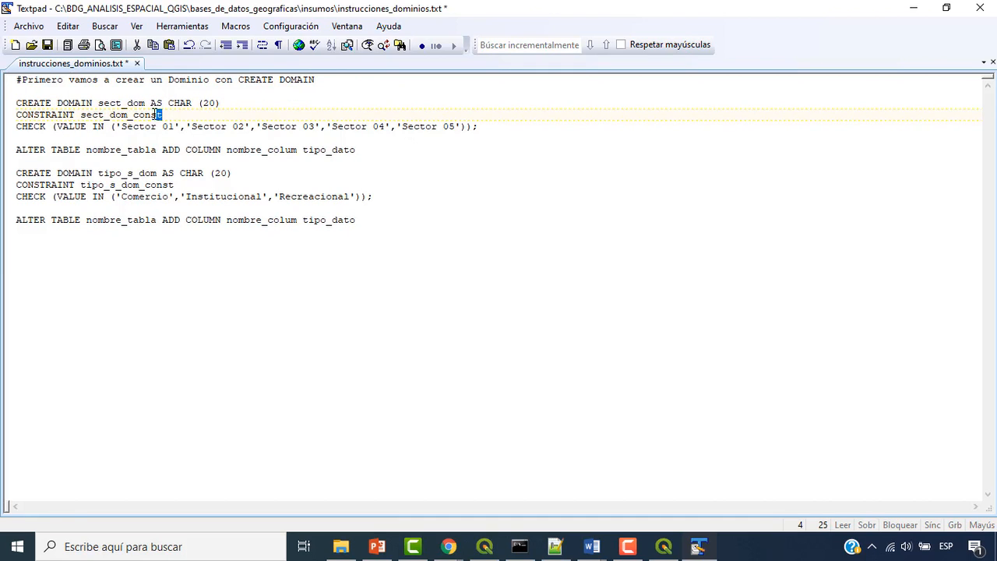
left_click_drag(75, 114, 22, 114)
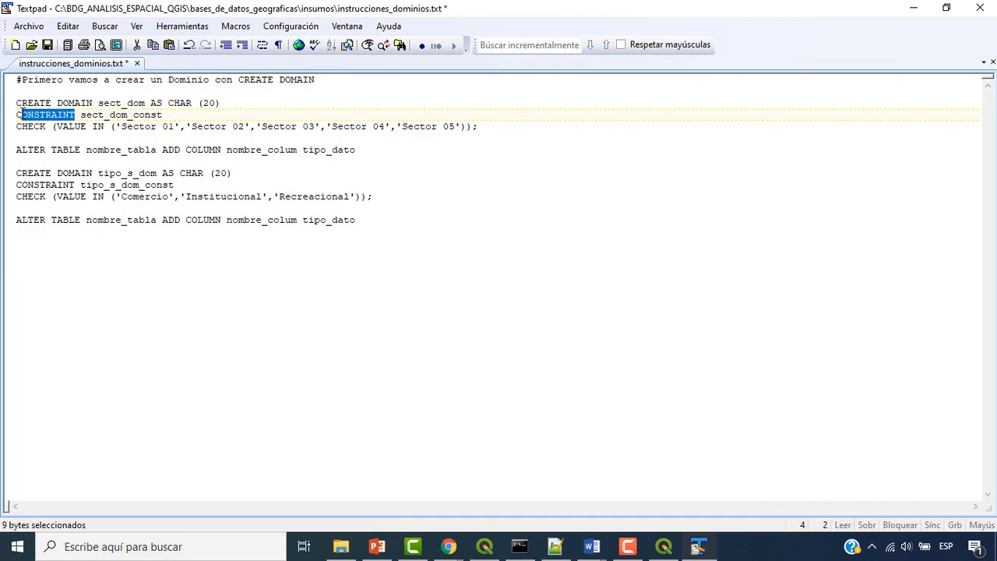
left_click_drag(103, 103, 141, 101)
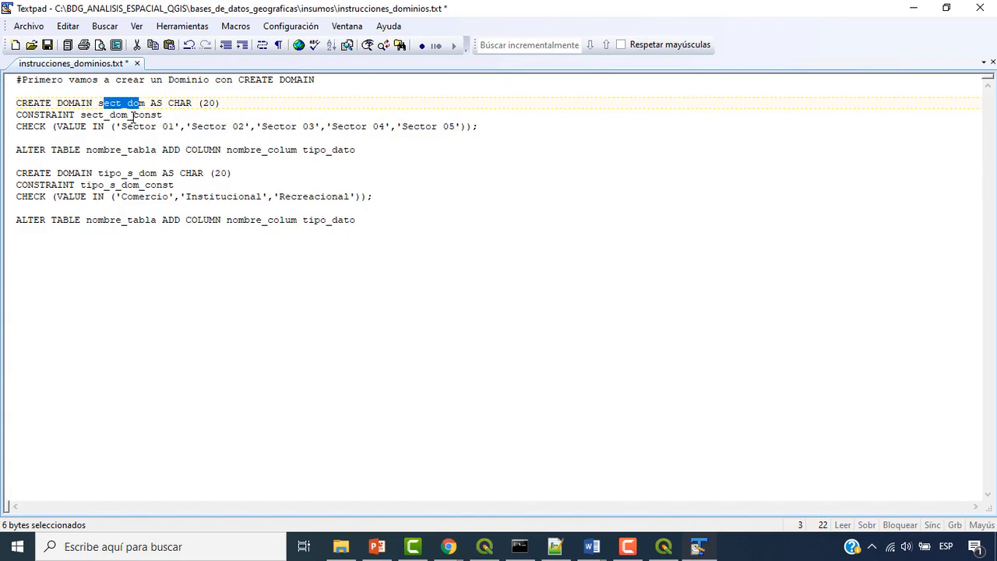
left_click(163, 115)
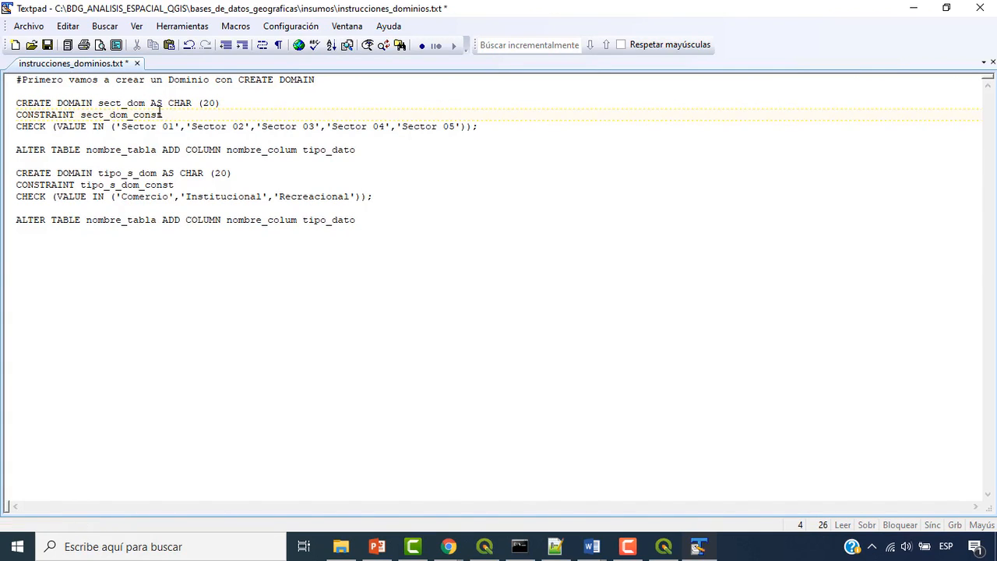
Examine the CHECK clause of the sect_dom domain and the quoted sector values it allows
left_click(21, 126)
left_click_drag(17, 127, 43, 126)
left_click(125, 127)
left_click_drag(116, 127, 175, 126)
left_click(144, 126)
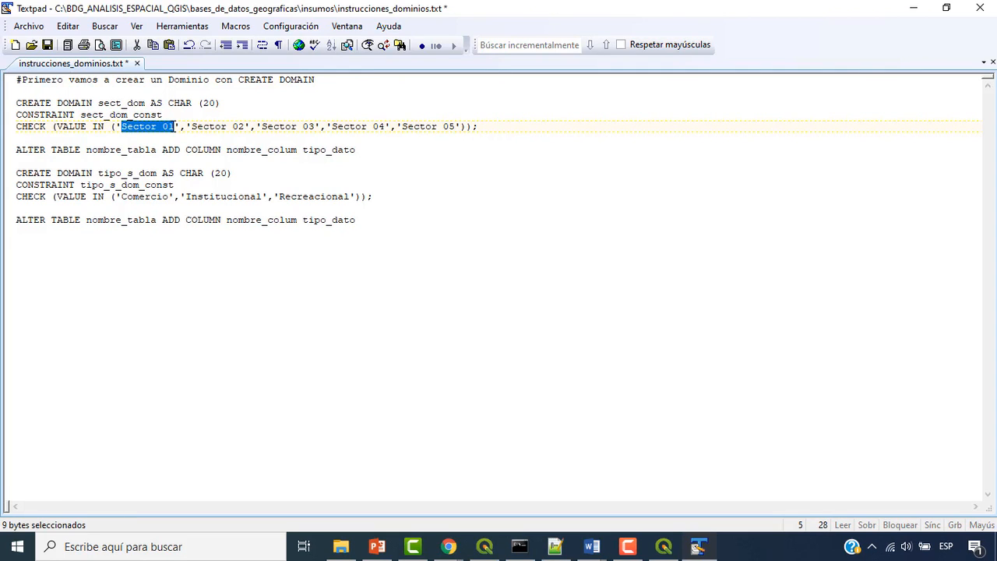
left_click(121, 127)
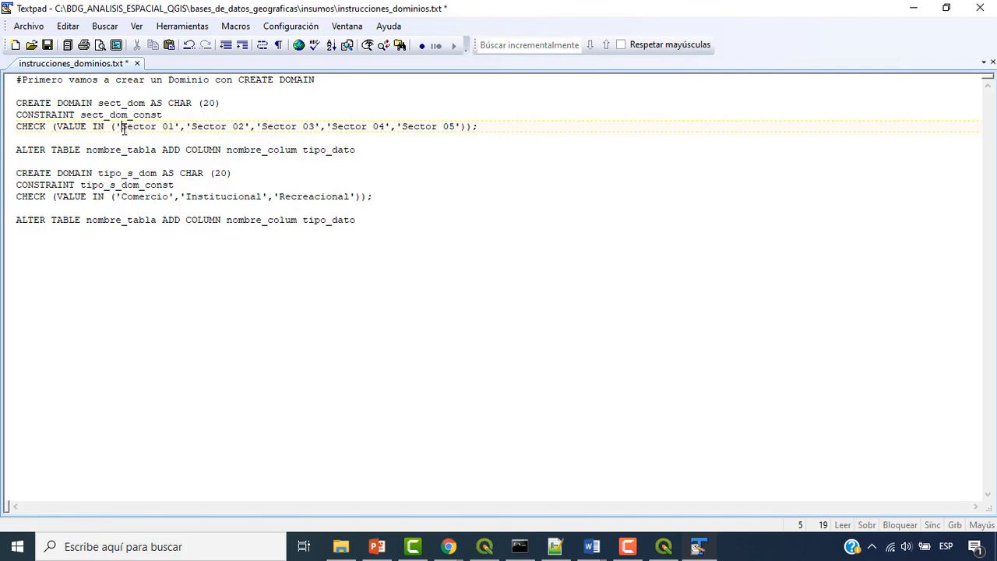
left_click_drag(122, 128, 244, 125)
left_click(186, 128)
left_click(262, 128)
left_click(487, 127)
Review the ALTER TABLE template's table, column and data type placeholders, plus the tipo_s_dom domain definition
left_click_drag(16, 151, 76, 153)
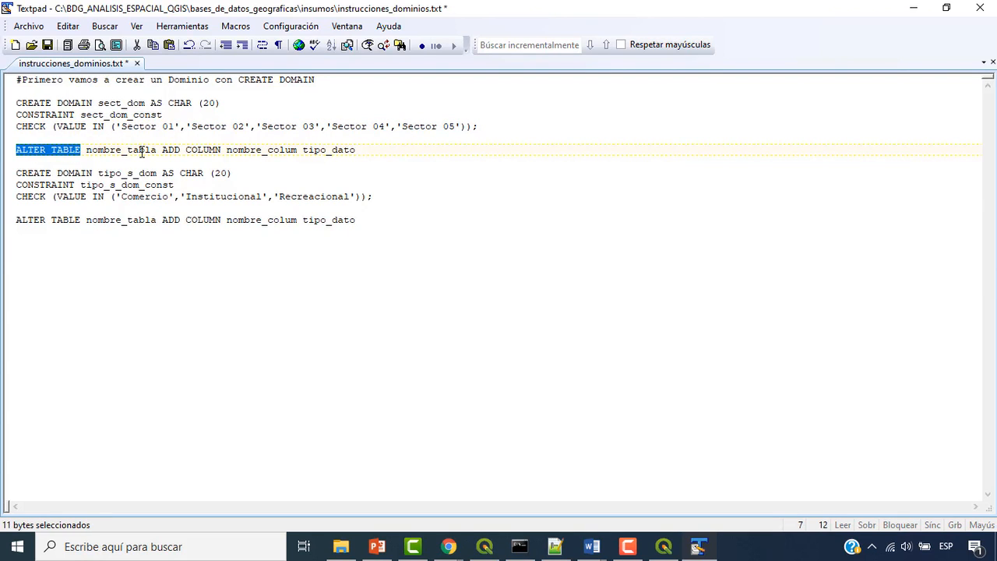
left_click(141, 152)
left_click_drag(156, 149, 86, 151)
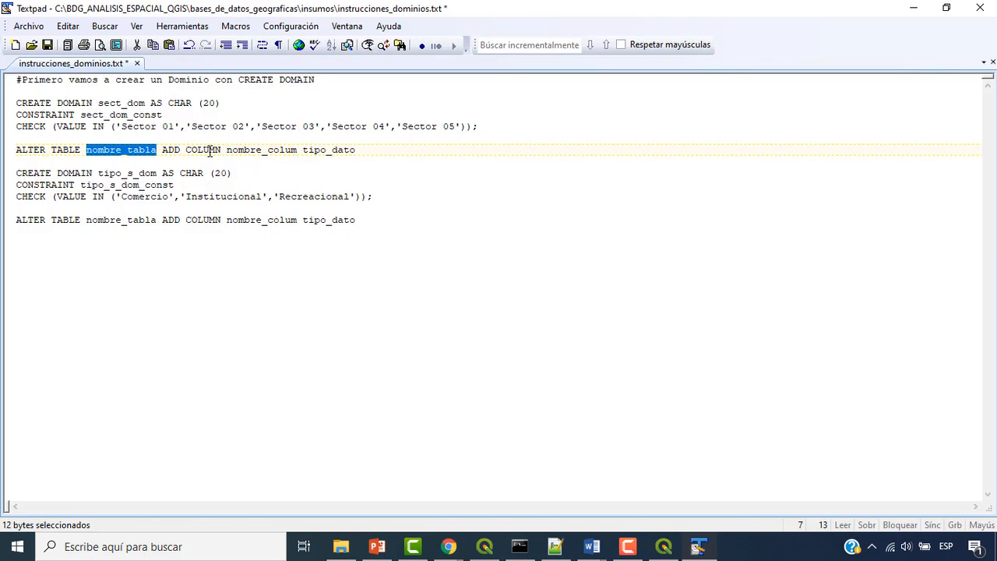
left_click_drag(227, 150, 358, 152)
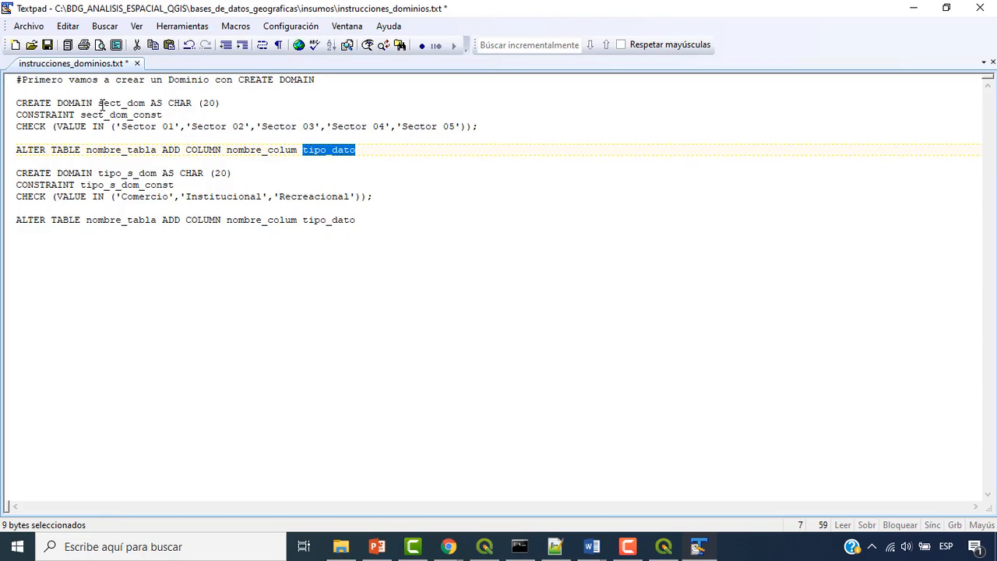
left_click_drag(98, 103, 219, 103)
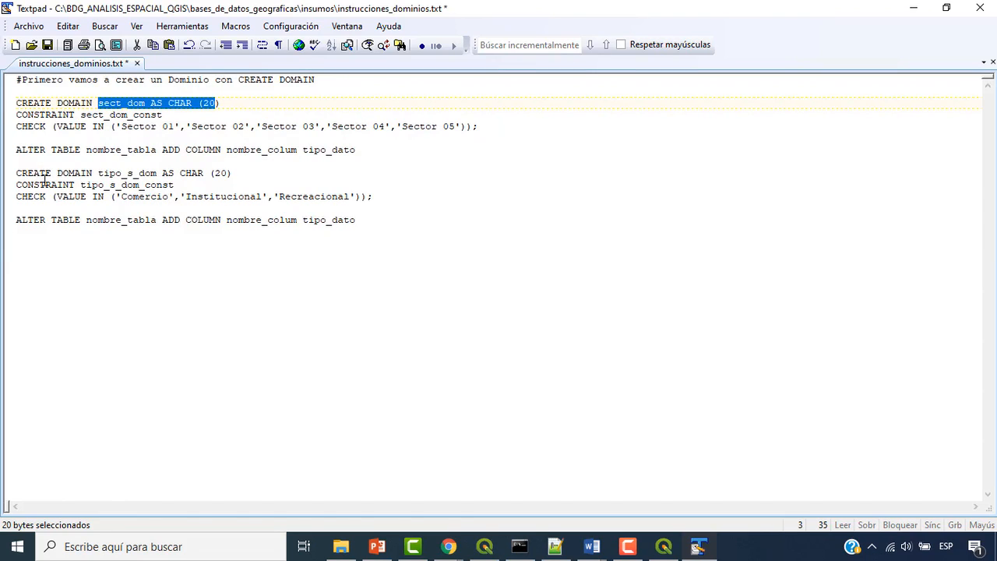
left_click_drag(97, 173, 139, 173)
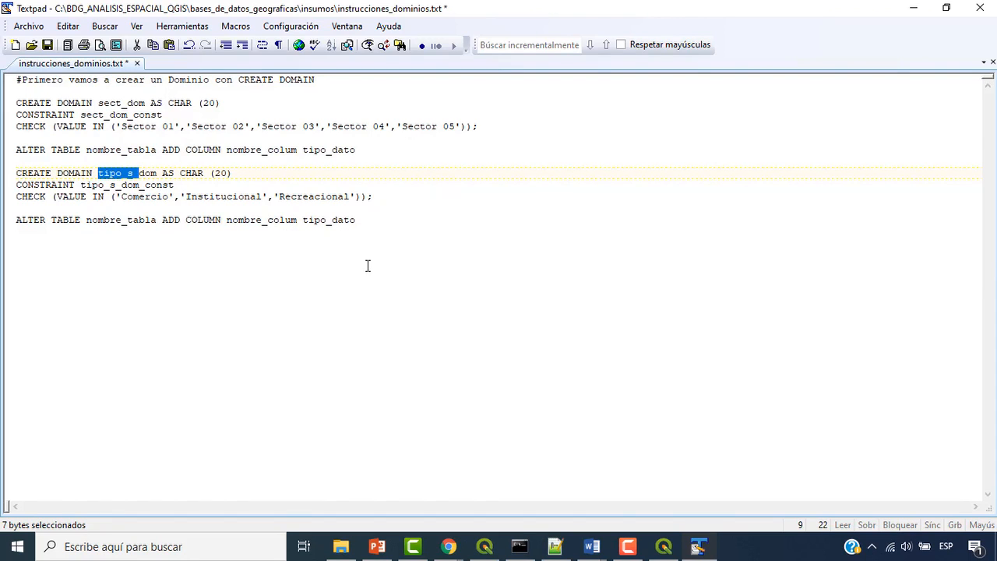
left_click(452, 208)
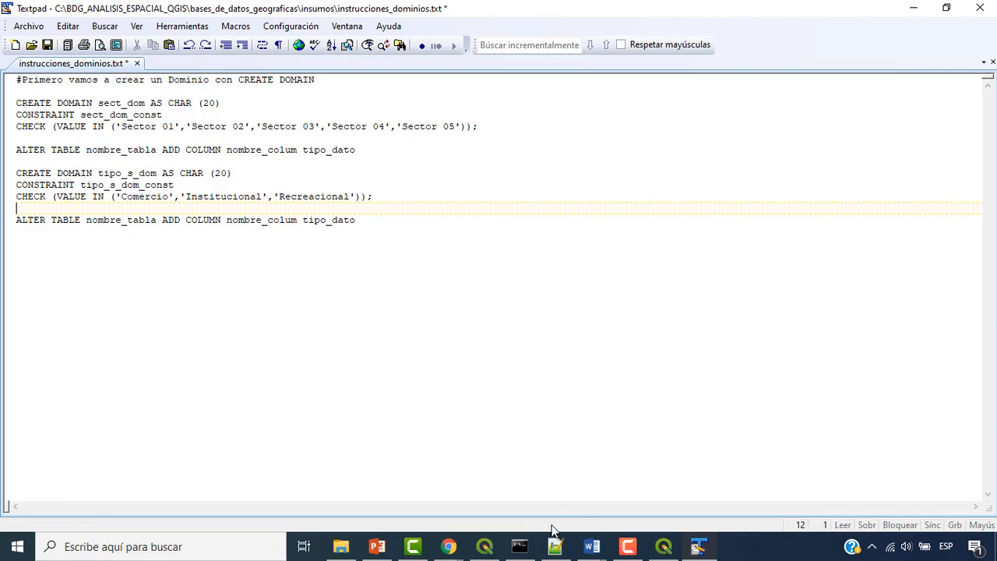
Switch to pgAdmin 4 and open a query editor on the MI_BD database
left_click(448, 546)
left_click(413, 501)
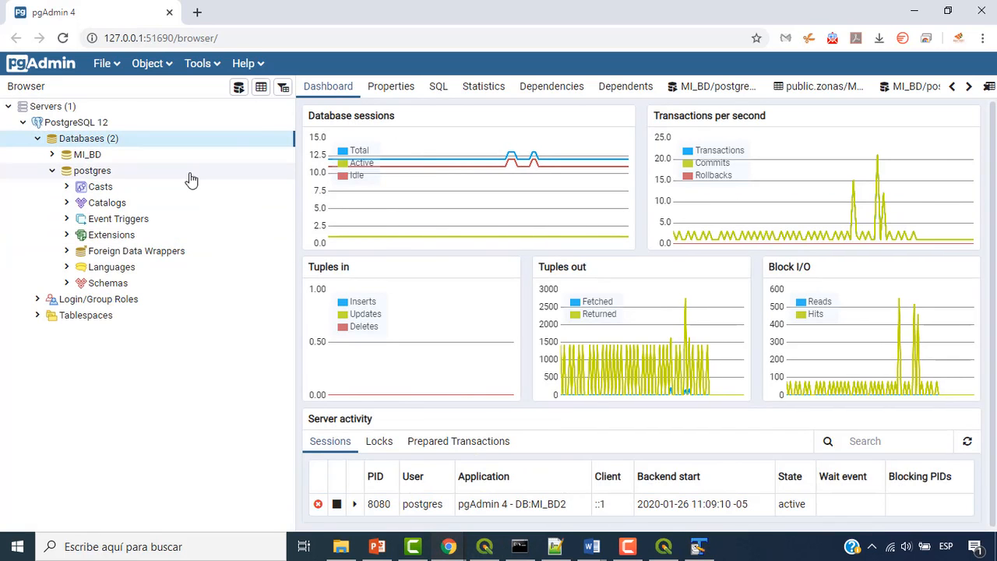
left_click(95, 156)
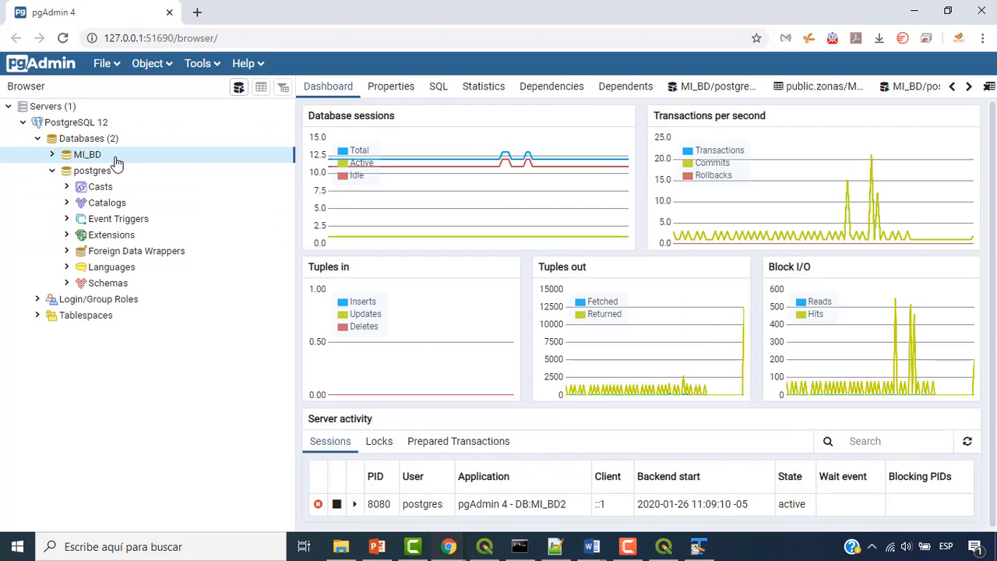
left_click(238, 89)
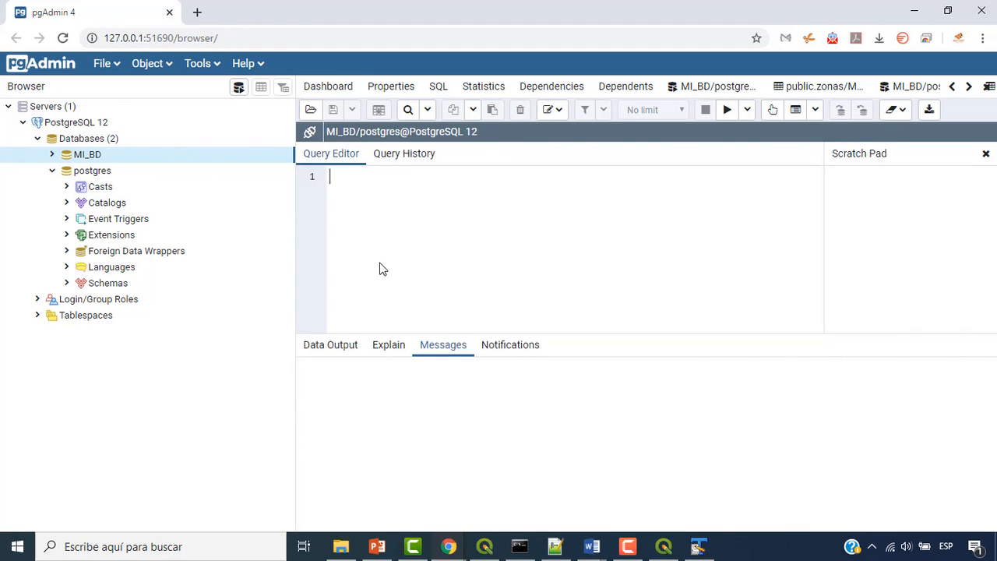
Copy the three-line CREATE DOMAIN sect_dom statement from instrucciones_dominios.txt in TextPad into the MI_BD query editor in pgAdmin 4
left_click(700, 548)
left_click(28, 103)
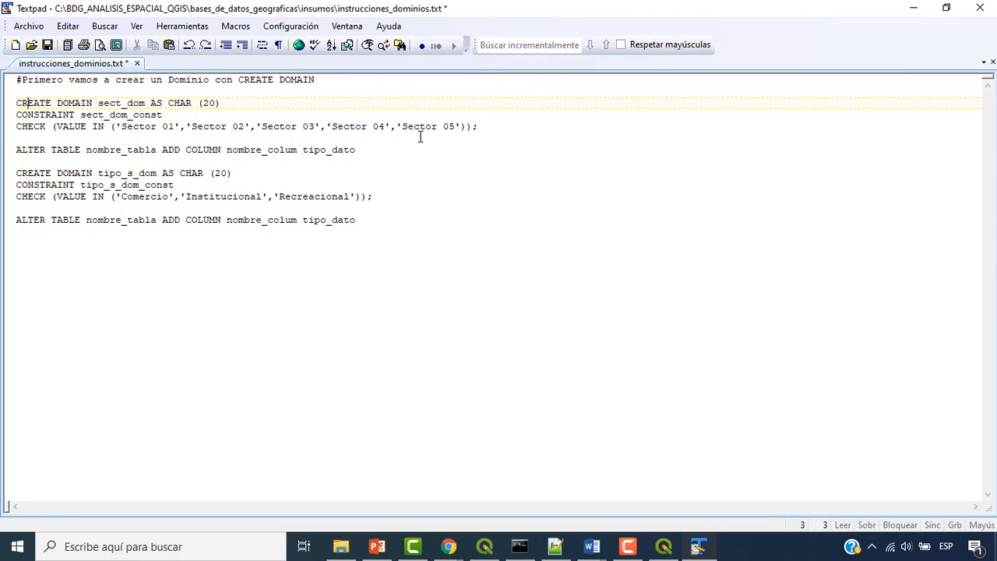
left_click_drag(483, 124, 187, 112)
left_click_drag(22, 104, 16, 103)
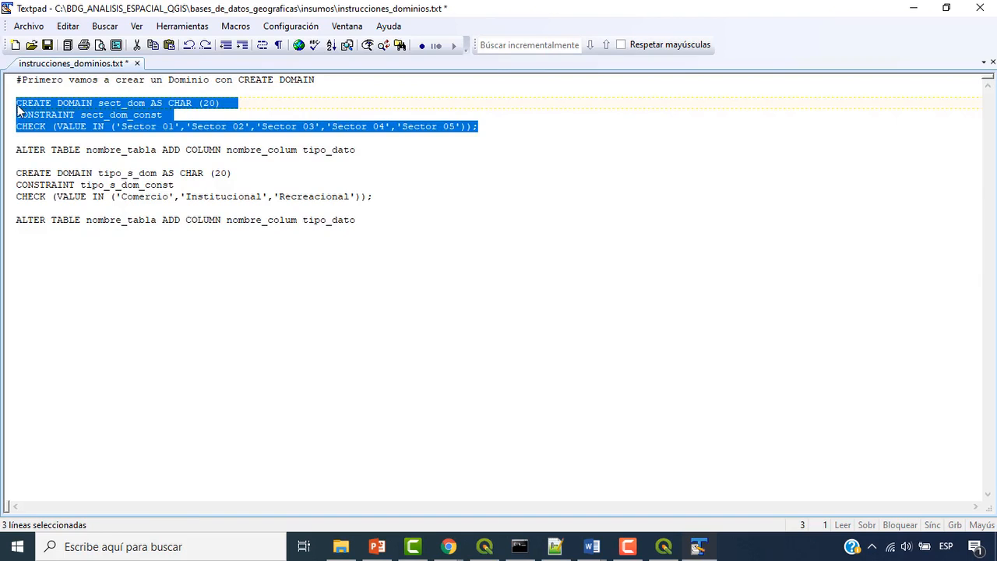
right_click(21, 104)
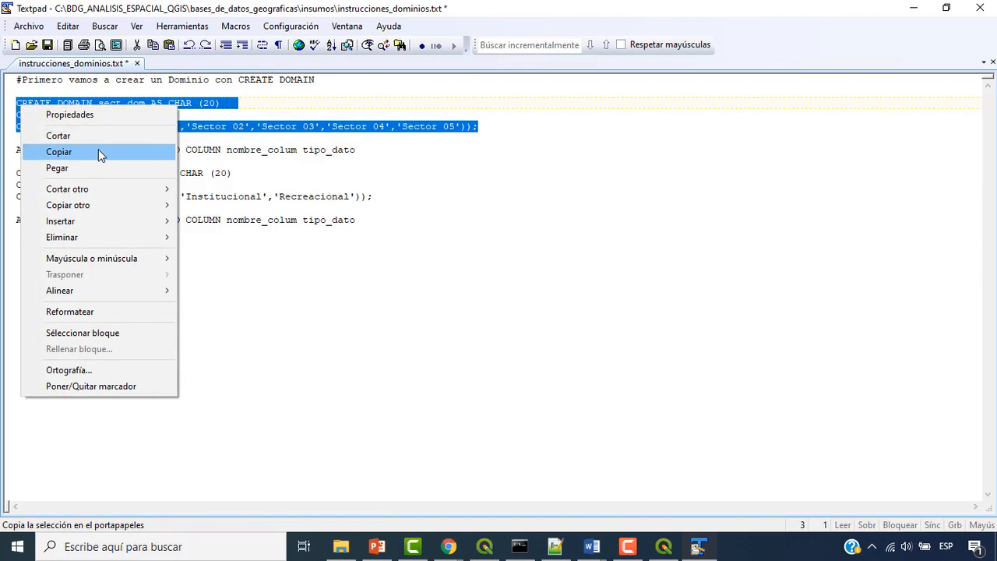
left_click(98, 149)
left_click(449, 547)
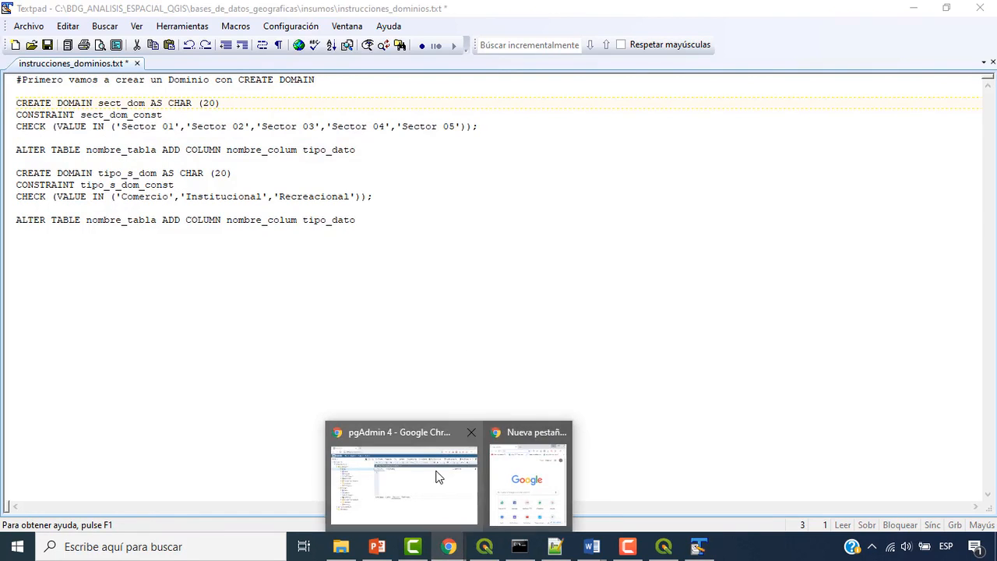
left_click(439, 476)
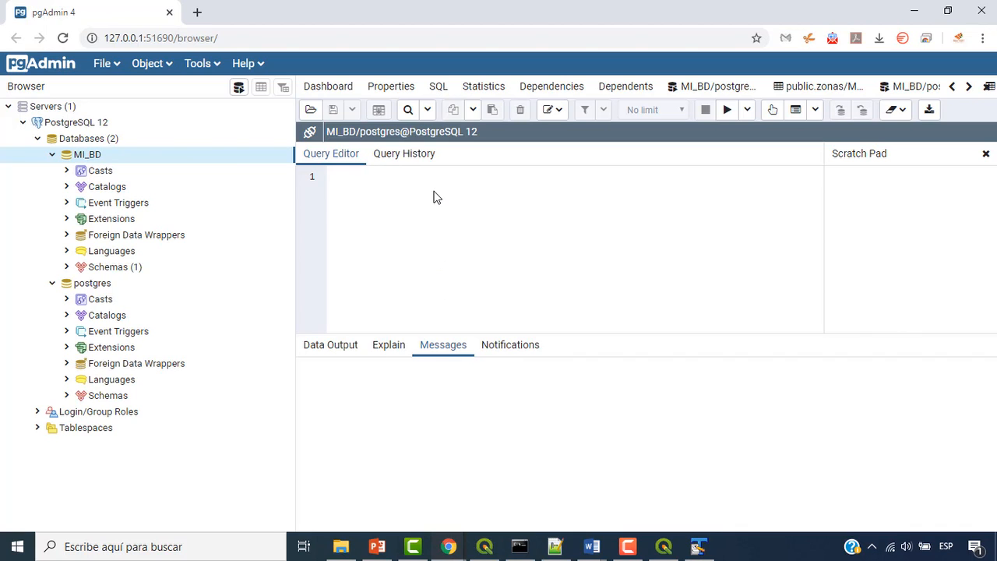
key("ctrl+v")
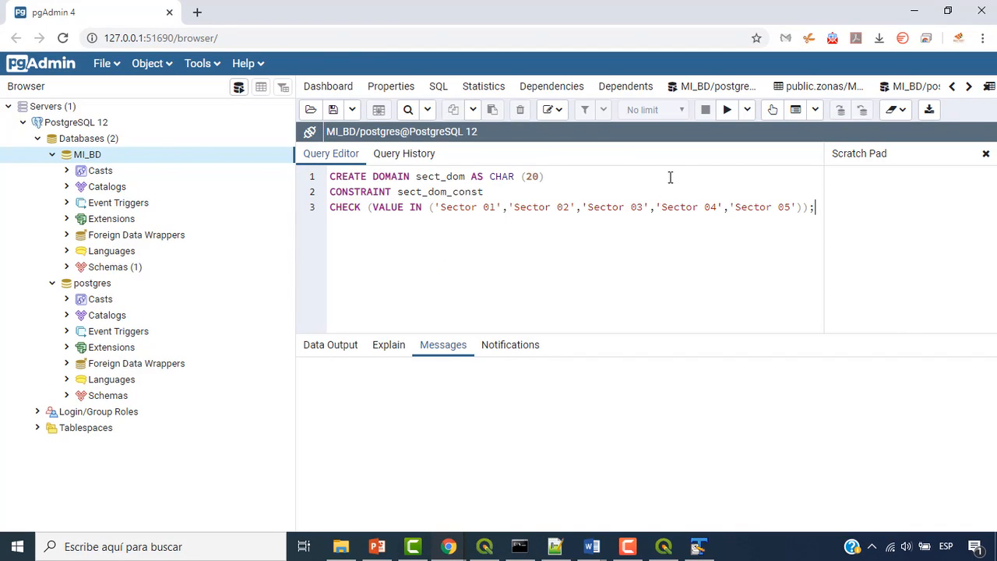
Run the whole CREATE DOMAIN sect_dom statement on the MI_BD database
left_click(811, 207)
left_click_drag(815, 208, 327, 178)
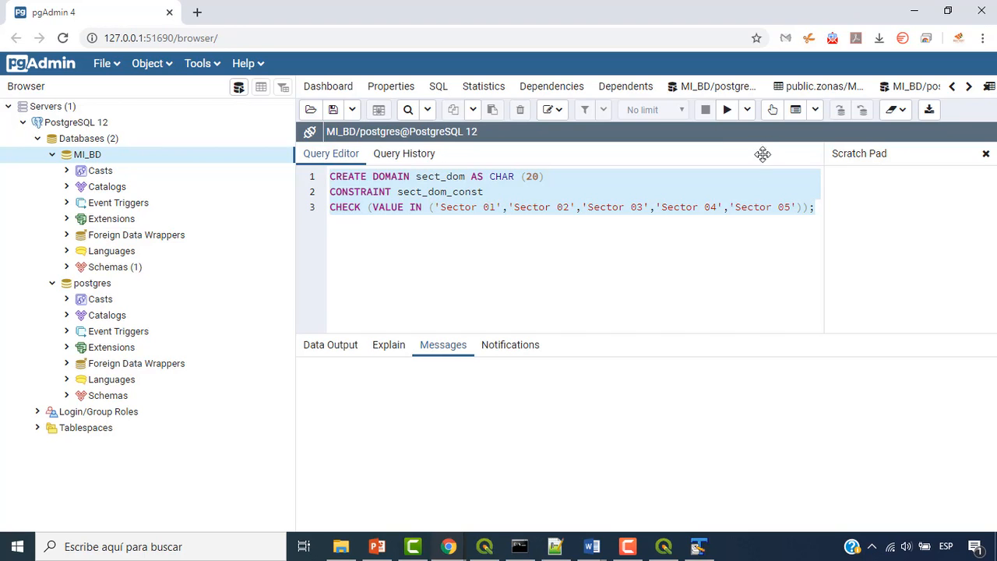
left_click(730, 112)
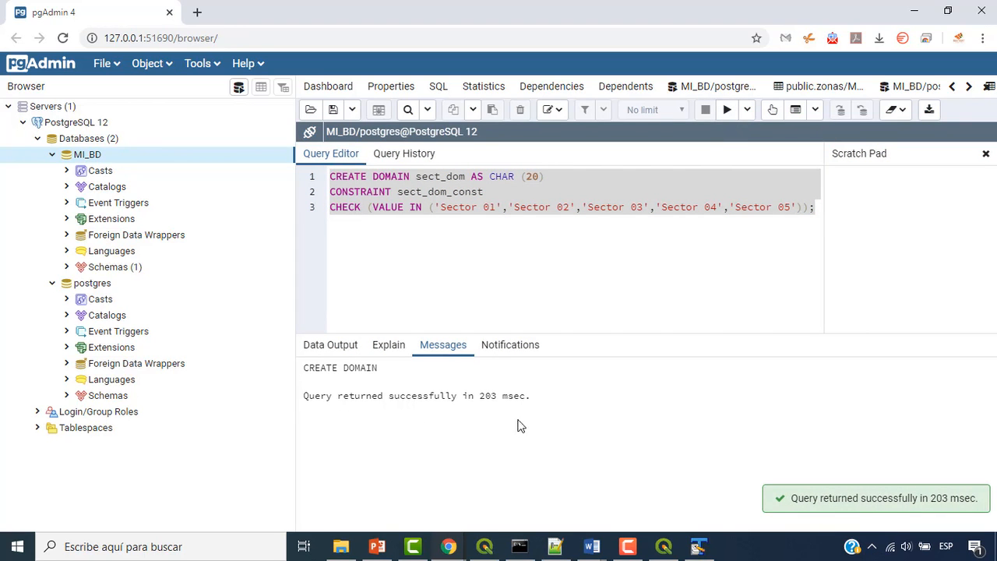
Refresh the MI_BD database and expand Domains in its public schema to check for the sect_dom domain
left_click(67, 266)
left_click(98, 315)
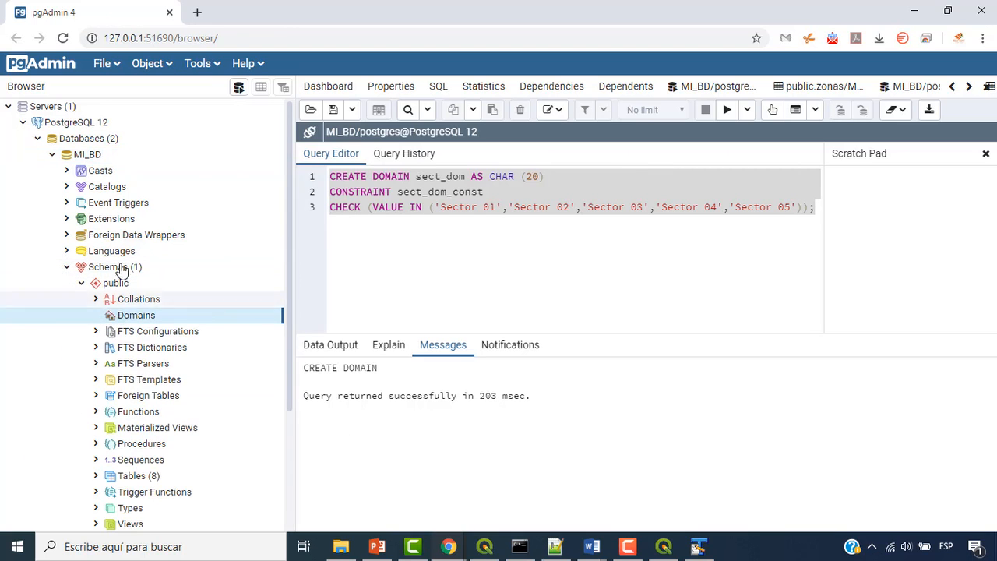
right_click(94, 158)
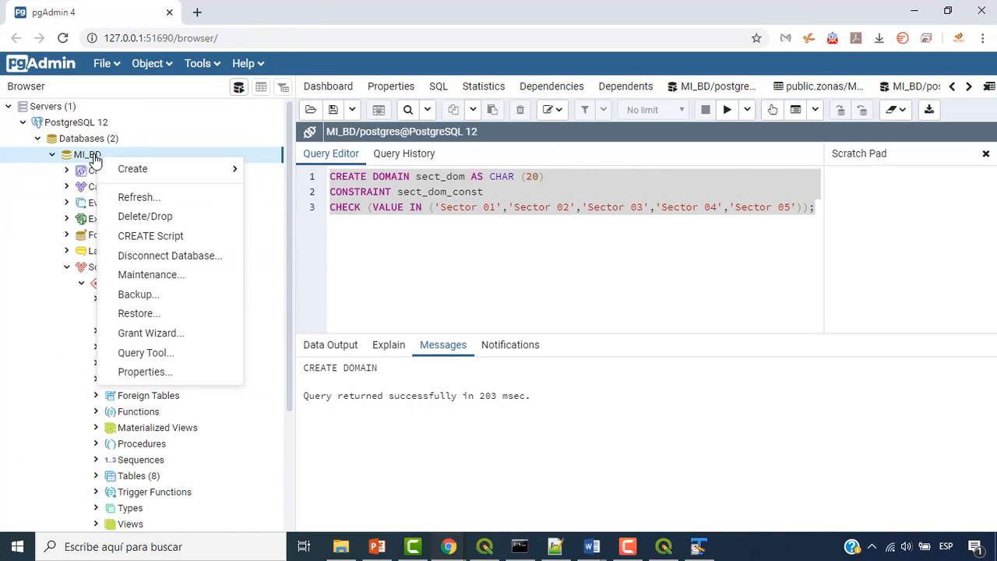
left_click(131, 197)
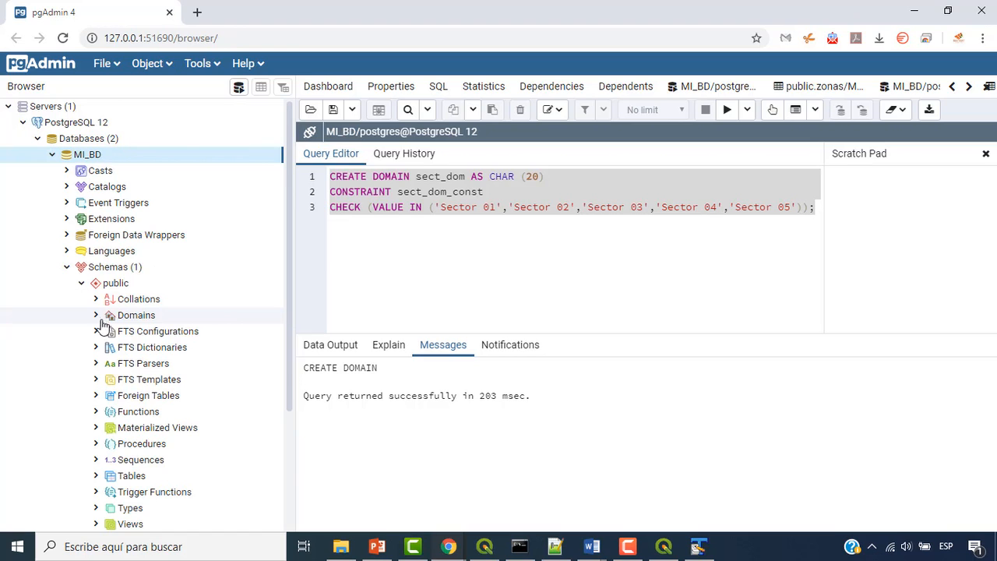
left_click(96, 315)
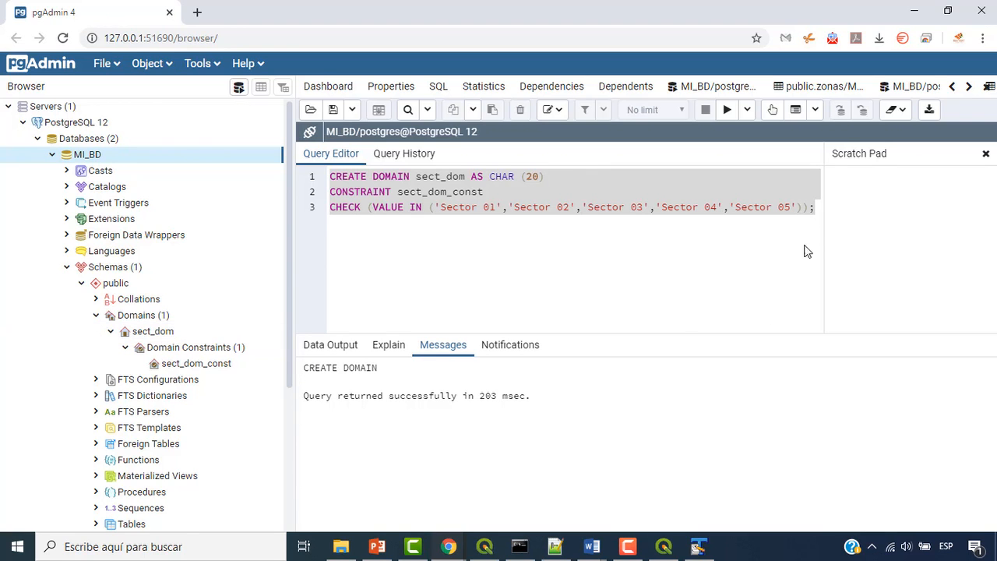
Copy the three-line CREATE DOMAIN tipo_s_dom statement from instrucciones_dominios.txt in TextPad into the pgAdmin 4 query editor, below the sect_dom statement
left_click(815, 207)
left_click(702, 538)
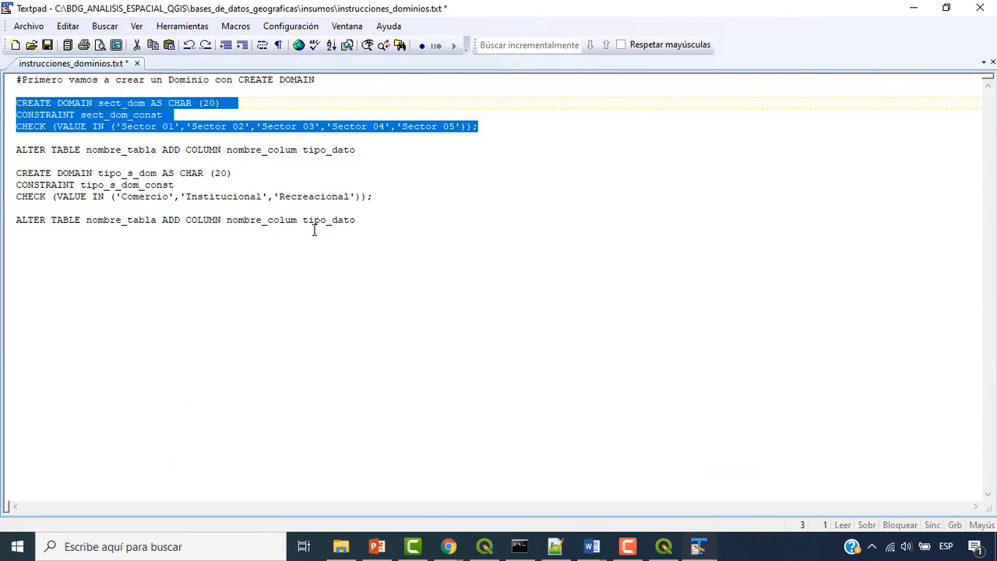
left_click(124, 187)
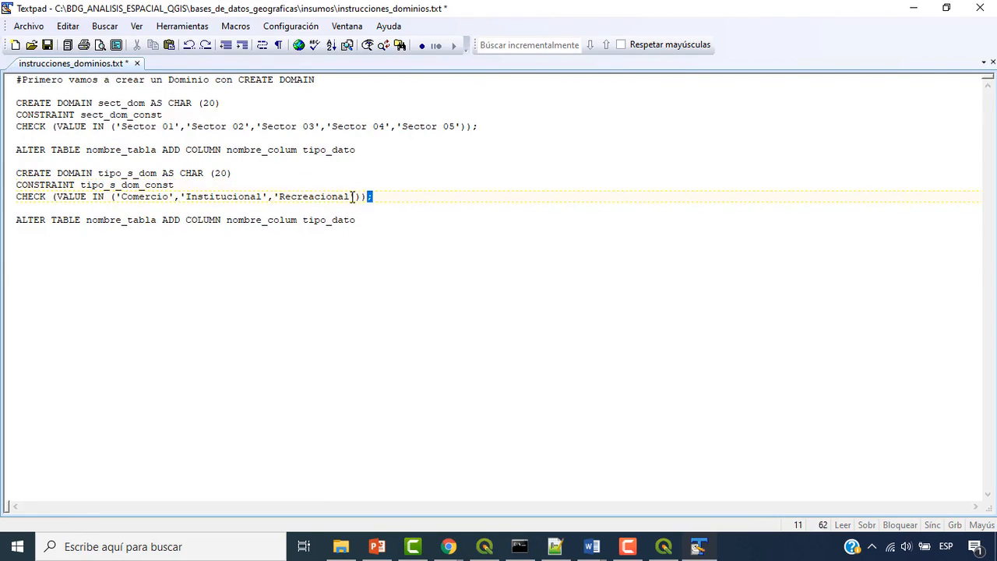
left_click_drag(373, 198, 3, 179)
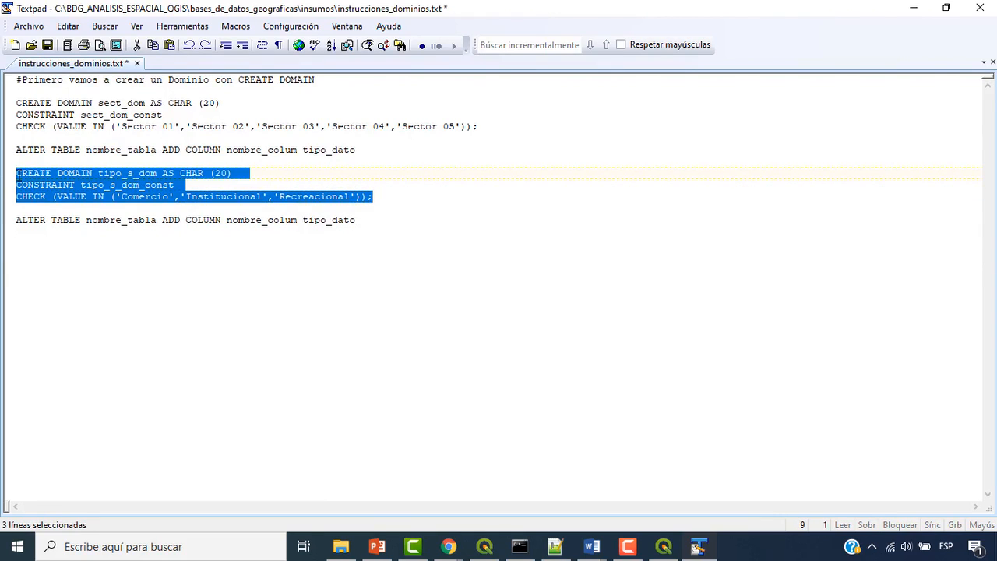
right_click(18, 175)
left_click(69, 219)
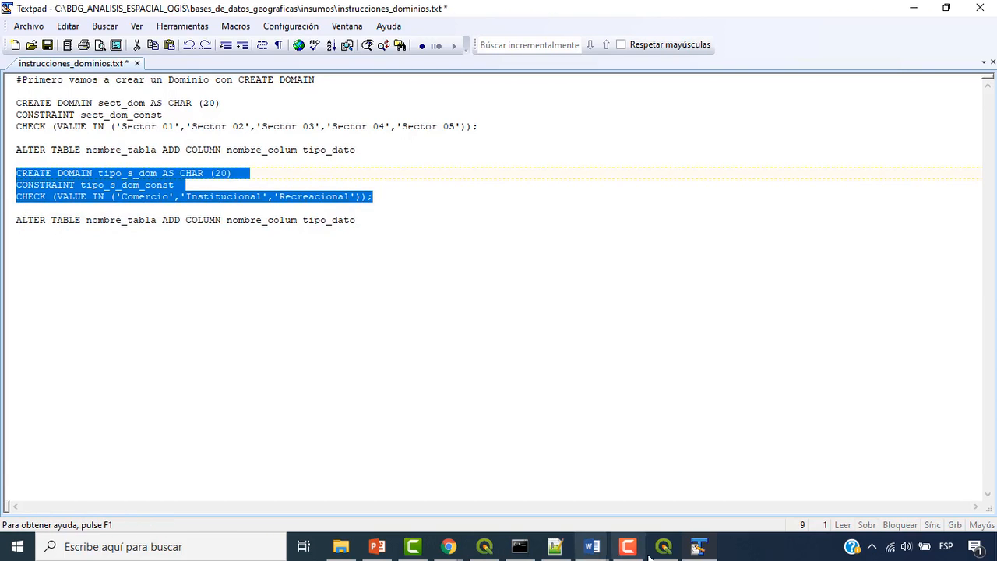
left_click(466, 433)
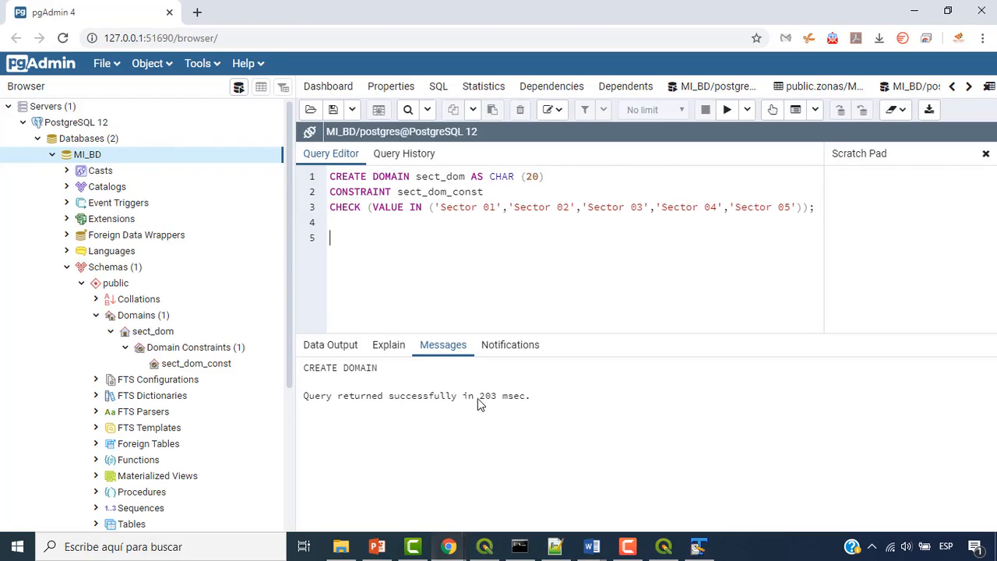
key("ctrl+v")
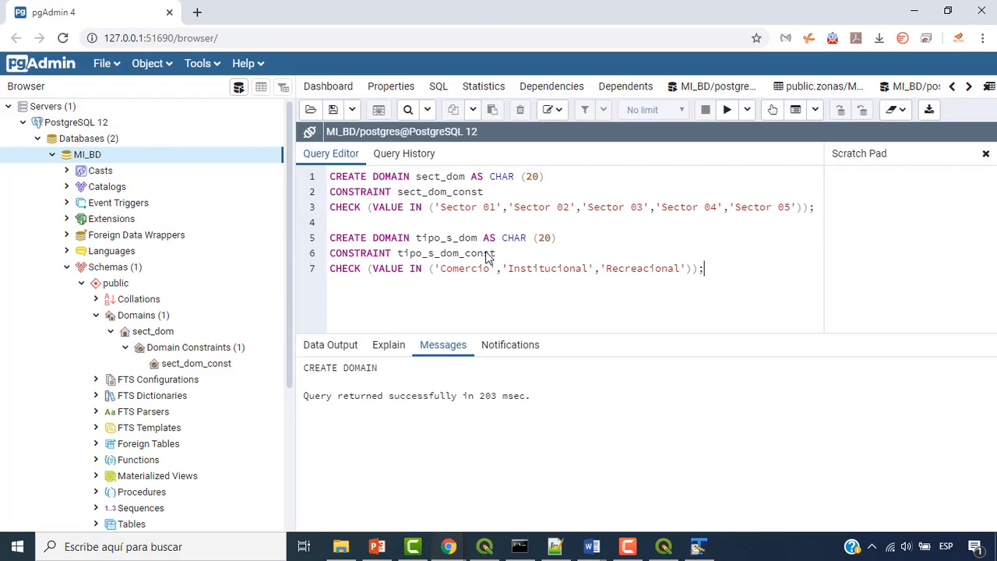
Run only the CREATE DOMAIN tipo_s_dom statement, and refresh the MI_BD database to check the tipo_s_dom domain and its constraint
left_click_drag(705, 268, 315, 245)
left_click(726, 109)
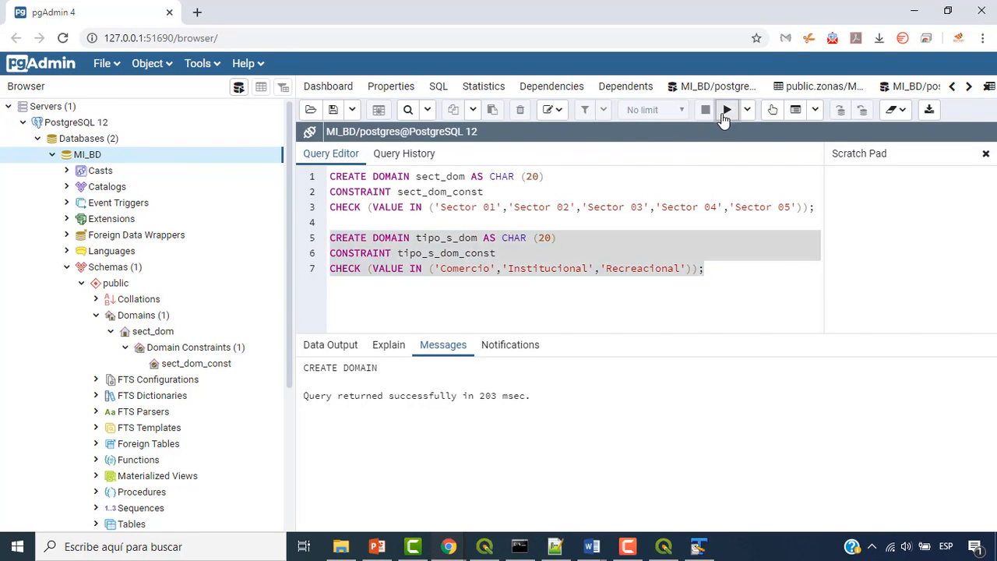
right_click(92, 155)
left_click(139, 197)
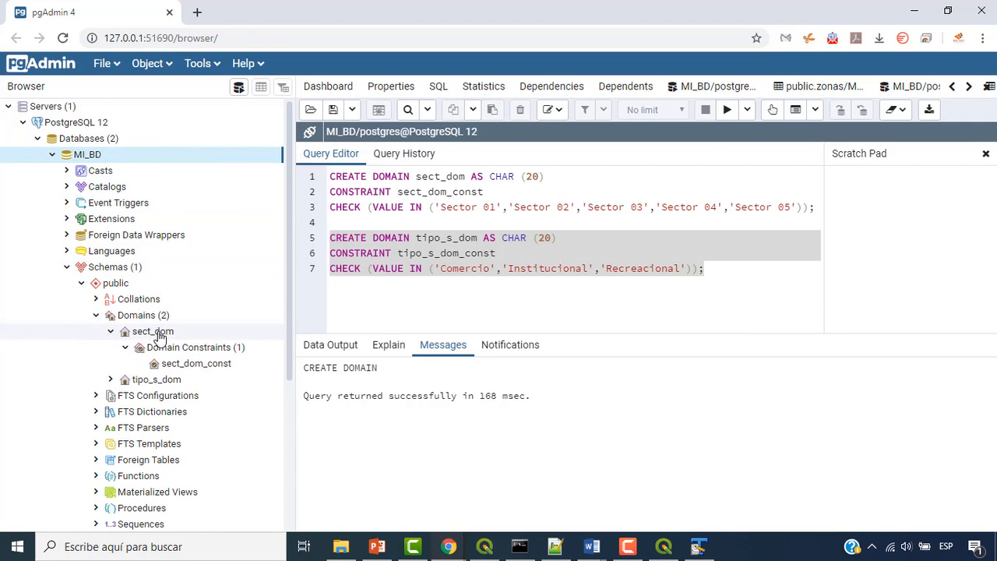
left_click(110, 379)
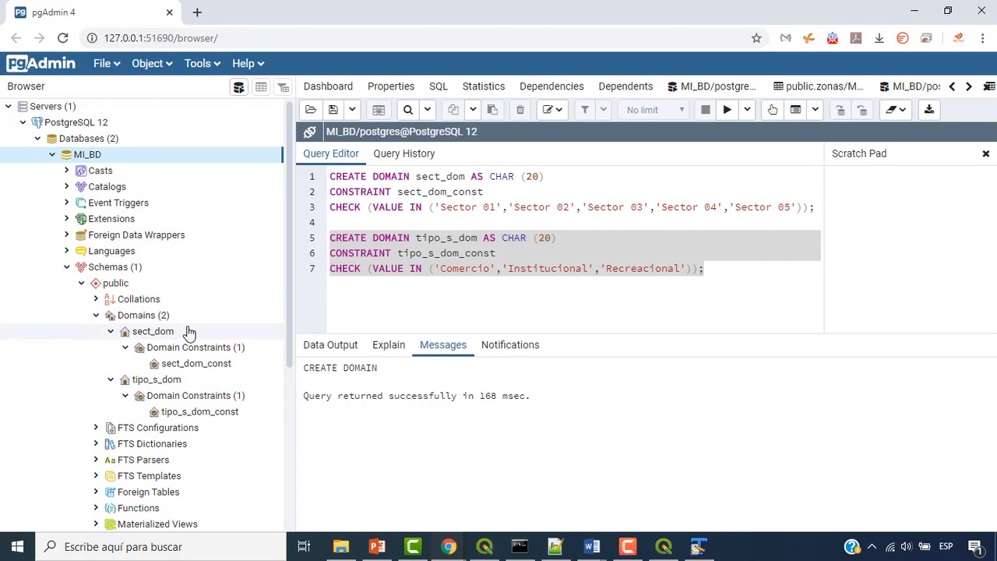
Clear both CREATE DOMAIN statements from the MI_BD query editor
left_click(639, 331)
key("Return")
key("Return")
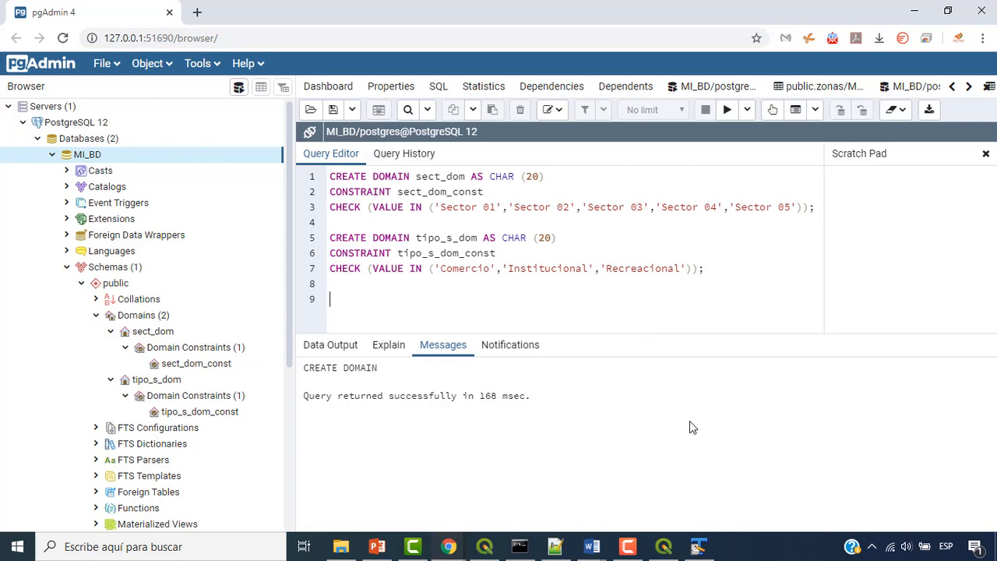
left_click_drag(360, 298, 306, 159)
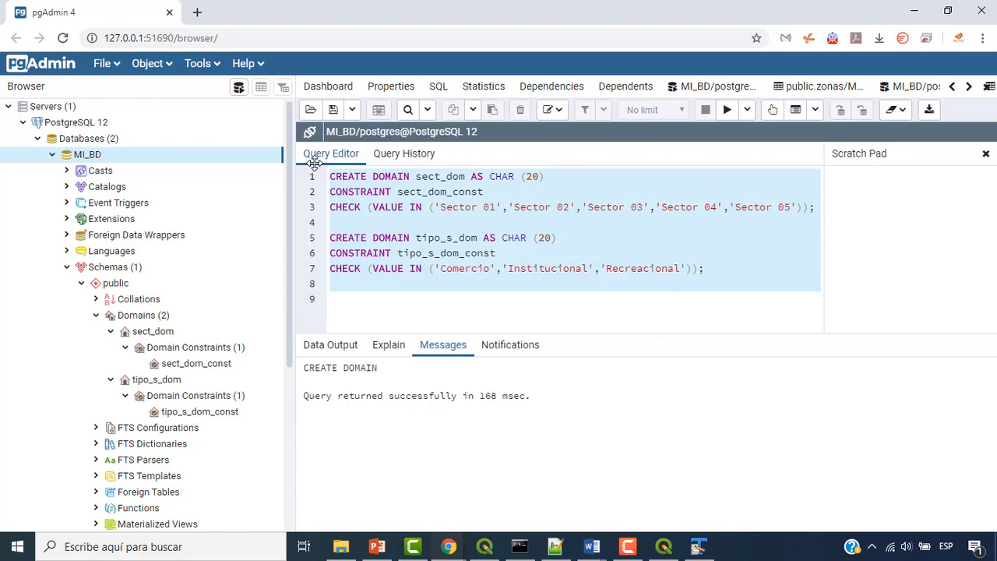
key("Delete")
Copy the first ALTER TABLE nombre_tabla ADD COLUMN template line from instrucciones_dominios.txt in TextPad into the empty query editor in pgAdmin 4
left_click(699, 546)
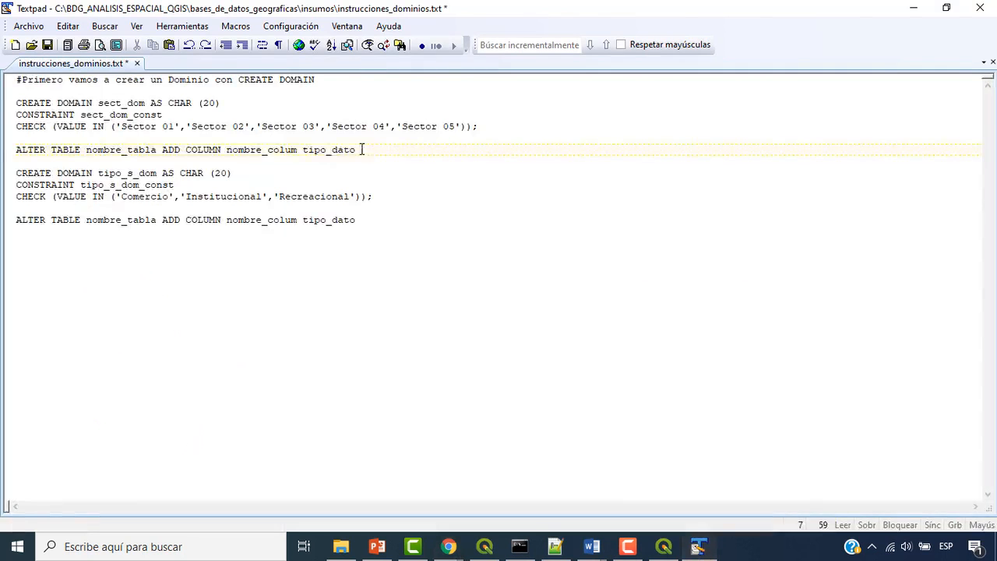
left_click_drag(358, 149, 11, 148)
right_click(26, 151)
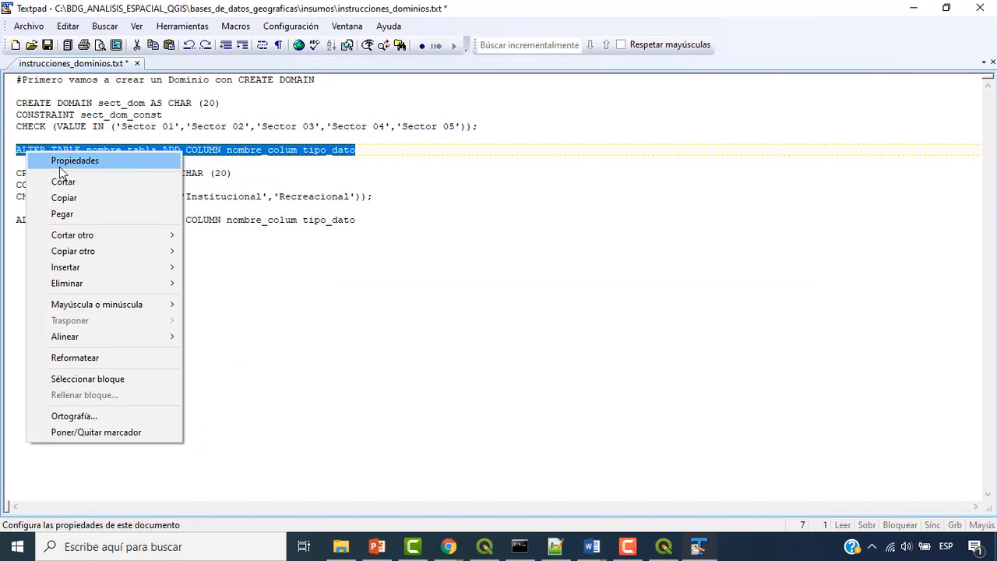
left_click(78, 201)
left_click(449, 546)
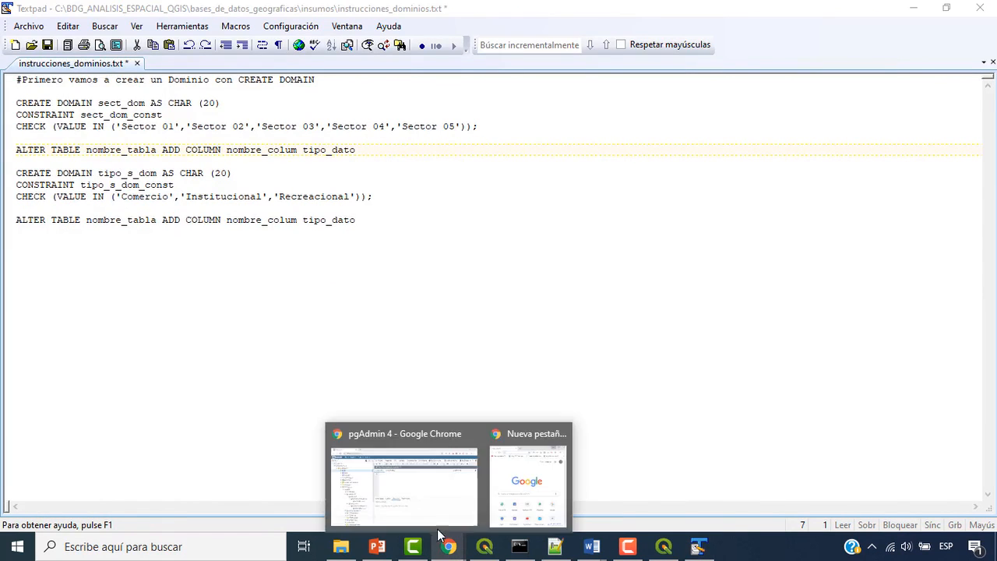
left_click(405, 505)
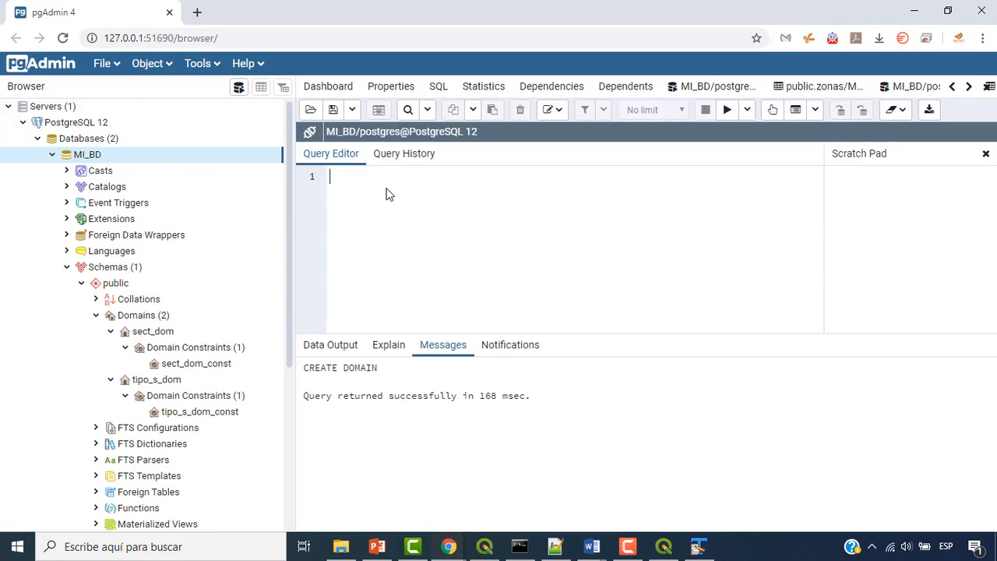
key("ctrl+v")
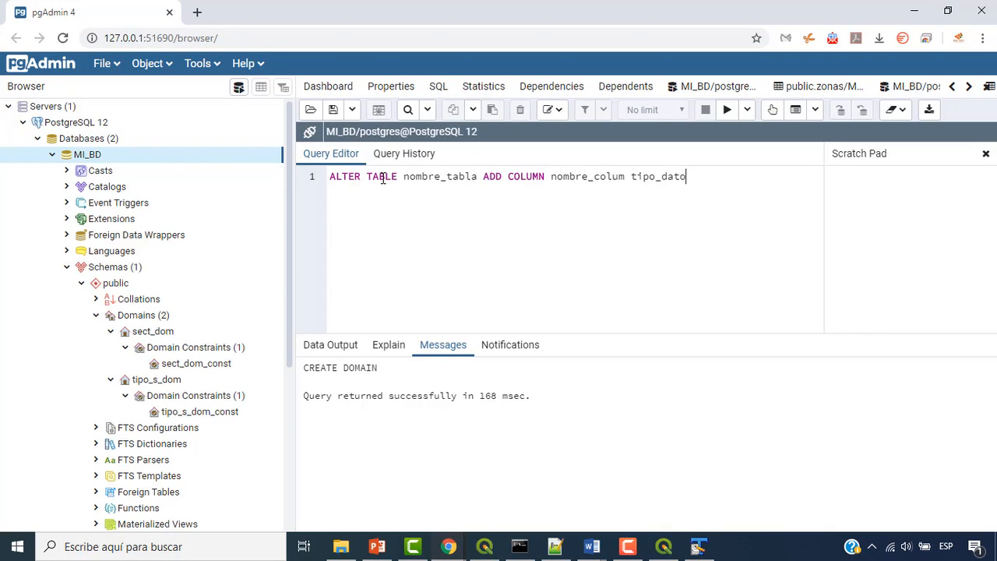
In the ALTER TABLE statement, replace nombre_tabla with the table parcelas and nombre_colum with the column name zonas
left_click_drag(477, 176, 403, 176)
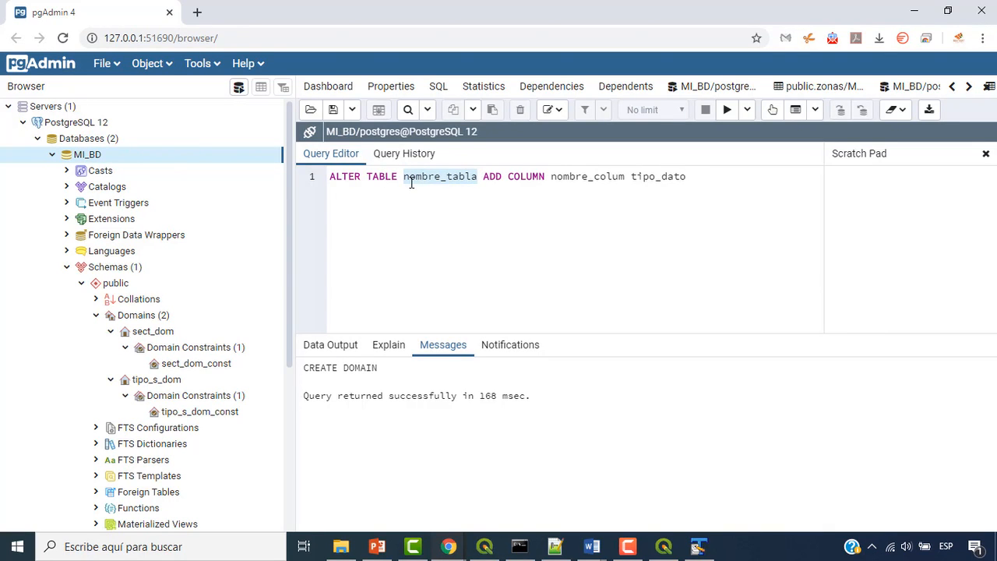
scroll(98, 401, "down", 5)
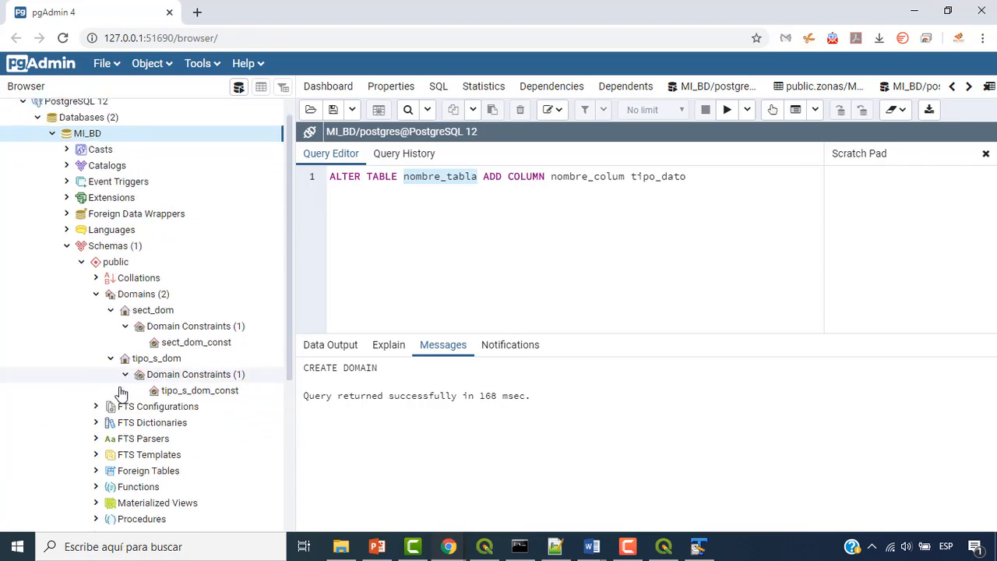
left_click(96, 353)
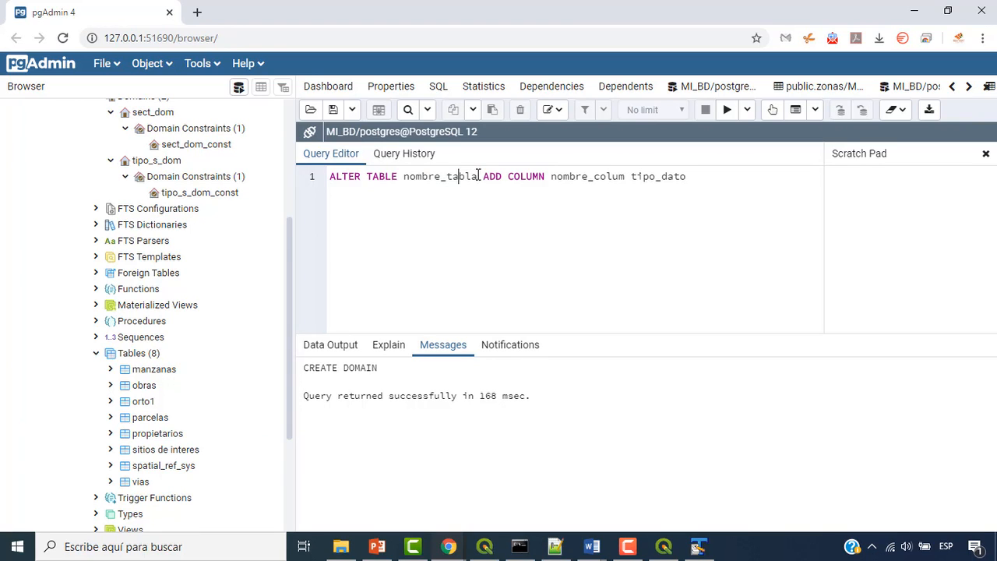
left_click_drag(477, 176, 411, 178)
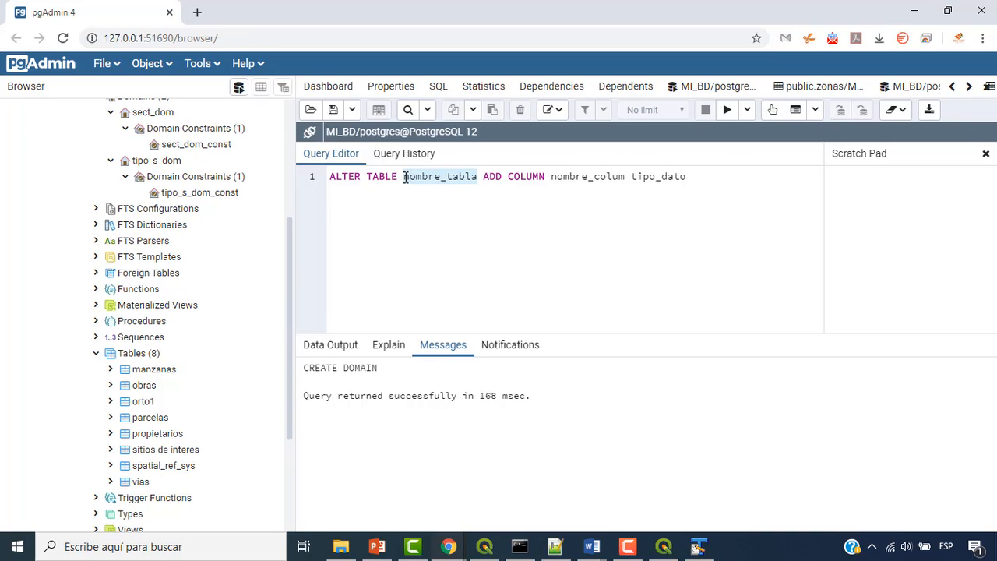
type("parcel")
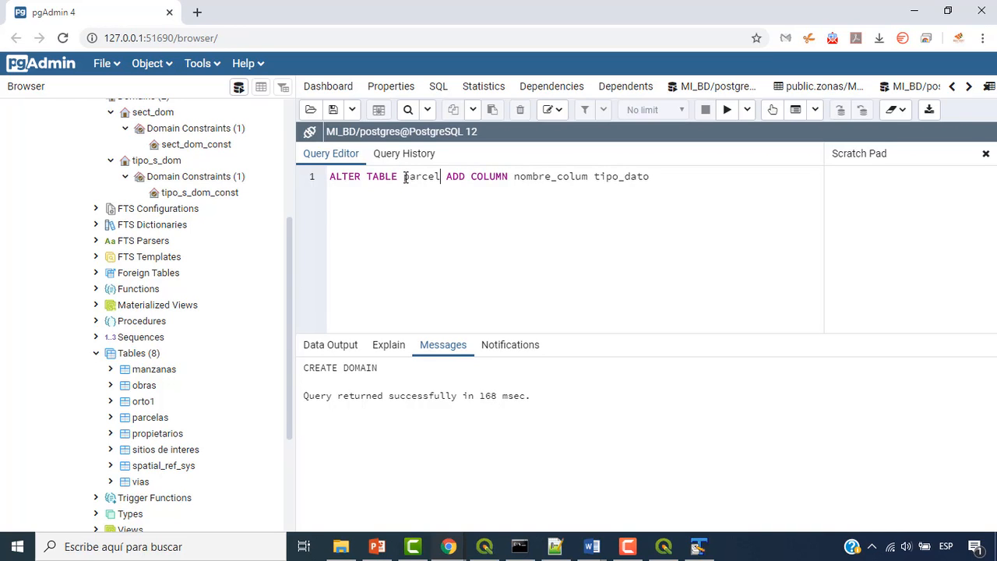
type("as")
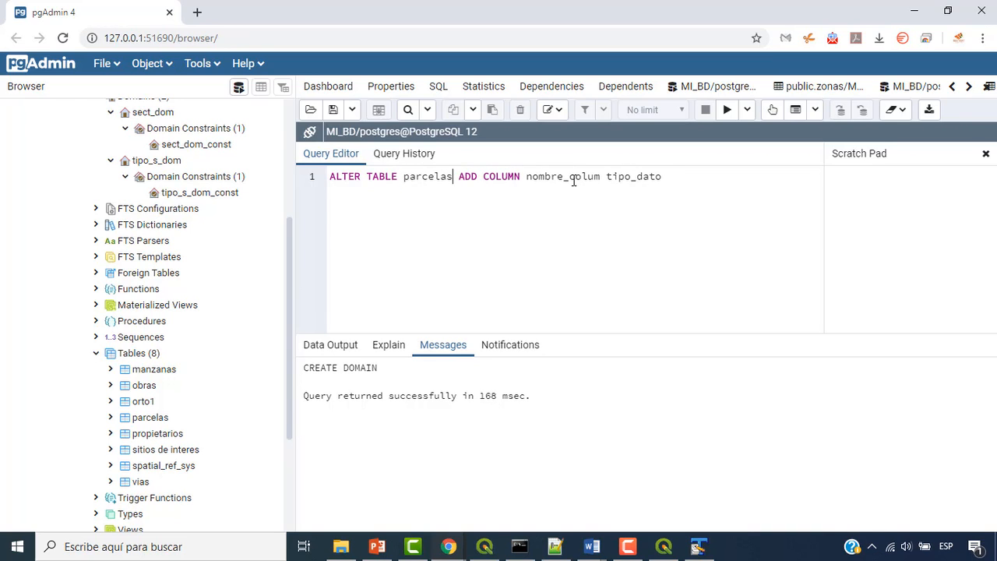
left_click_drag(601, 176, 525, 176)
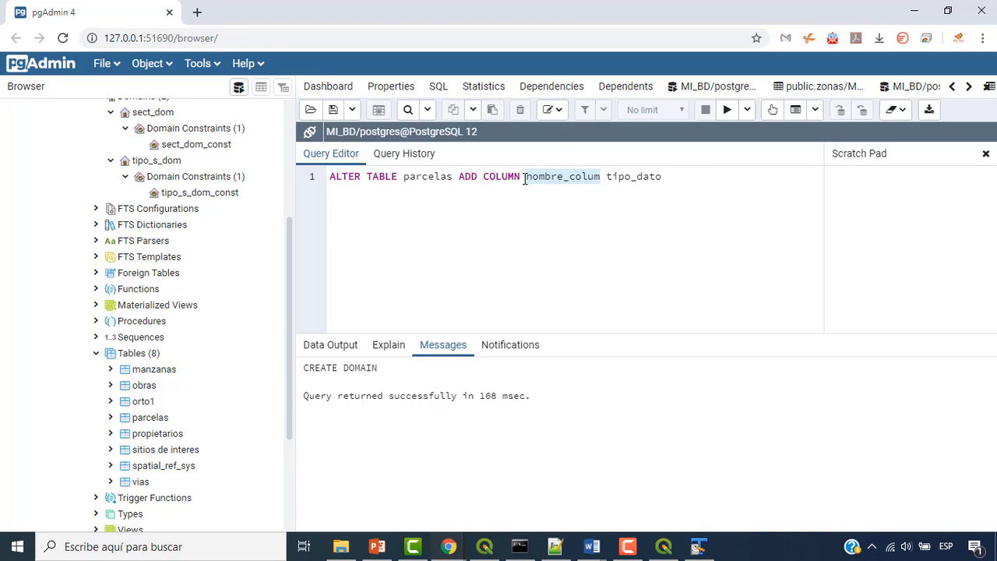
type("zonas")
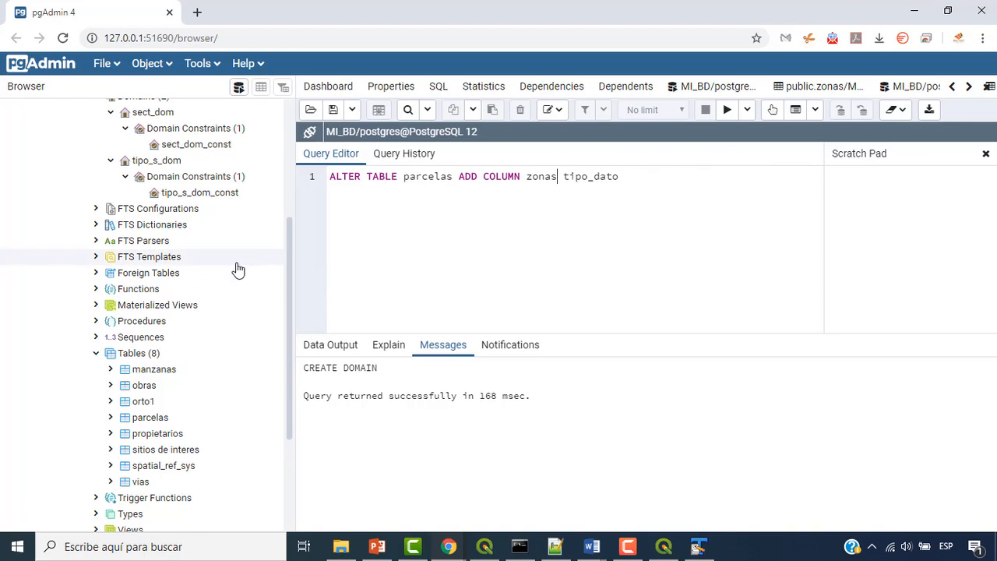
Replace tipo_dato with the domain sect_dom, end the ALTER TABLE statement with a semicolon, and run it
scroll(238, 270, "up", 1)
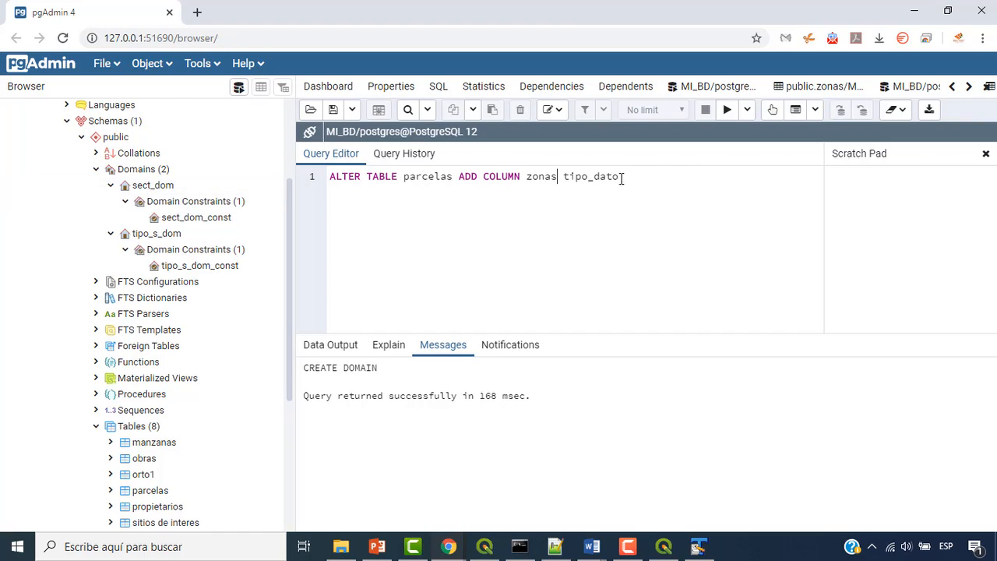
left_click_drag(623, 177, 564, 176)
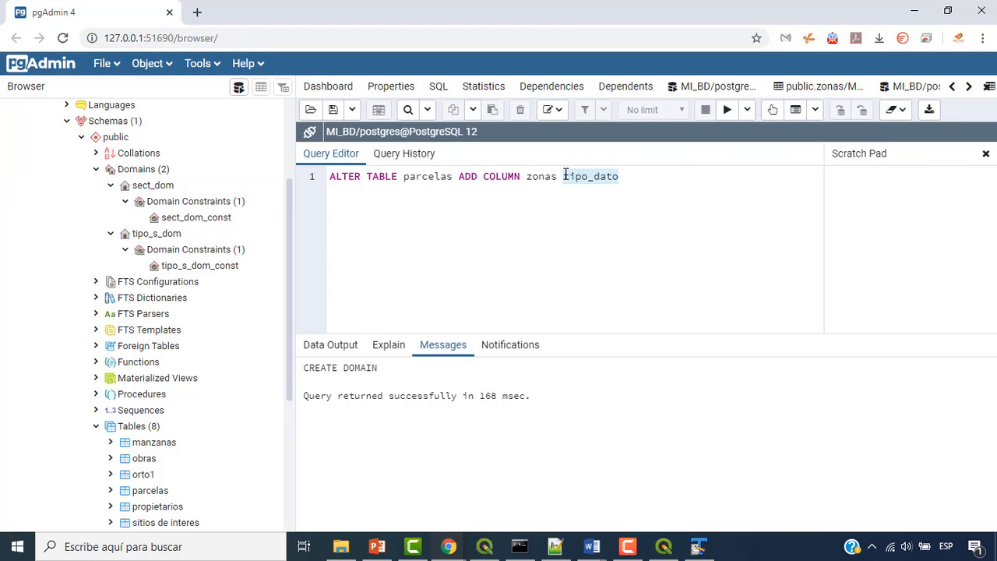
type("sec")
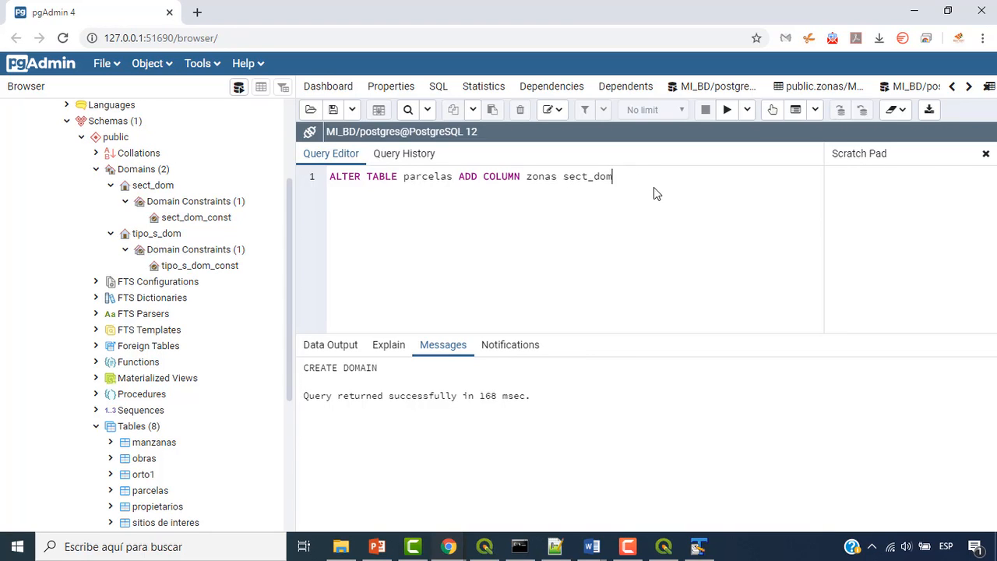
type(";")
left_click_drag(654, 187, 314, 177)
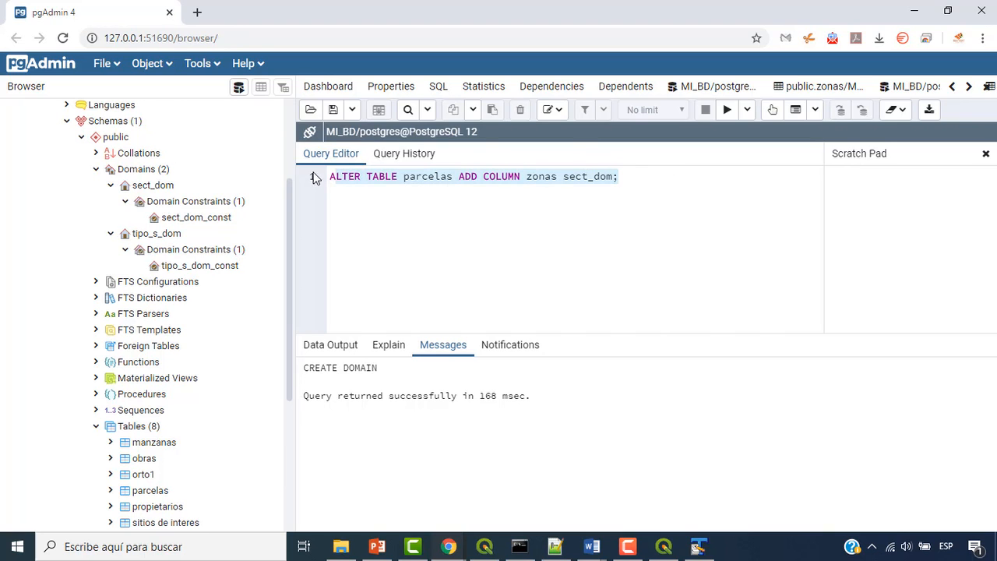
left_click(725, 110)
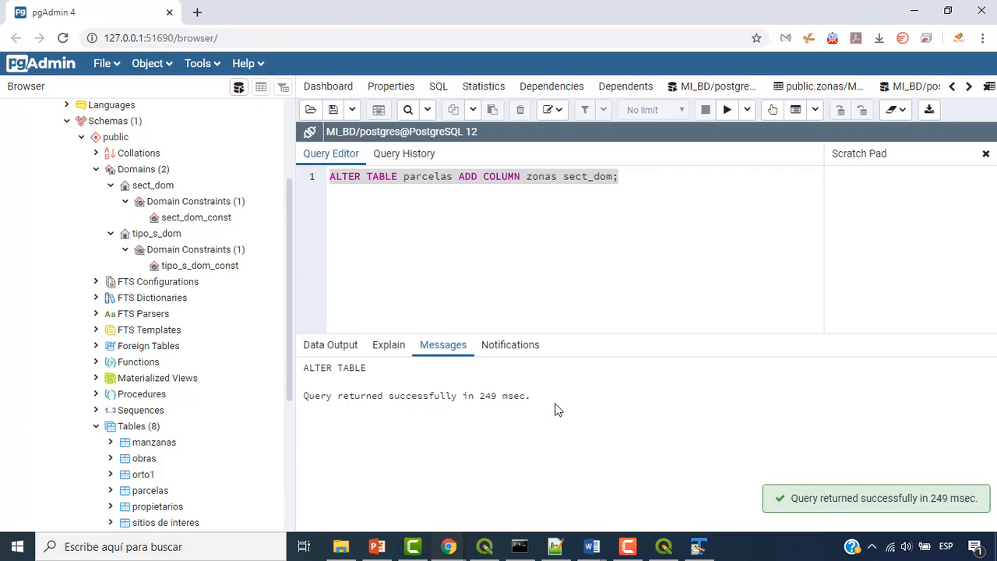
Refresh the parcelas table and expand its columns to check for the zonas column
scroll(178, 334, "down", 3)
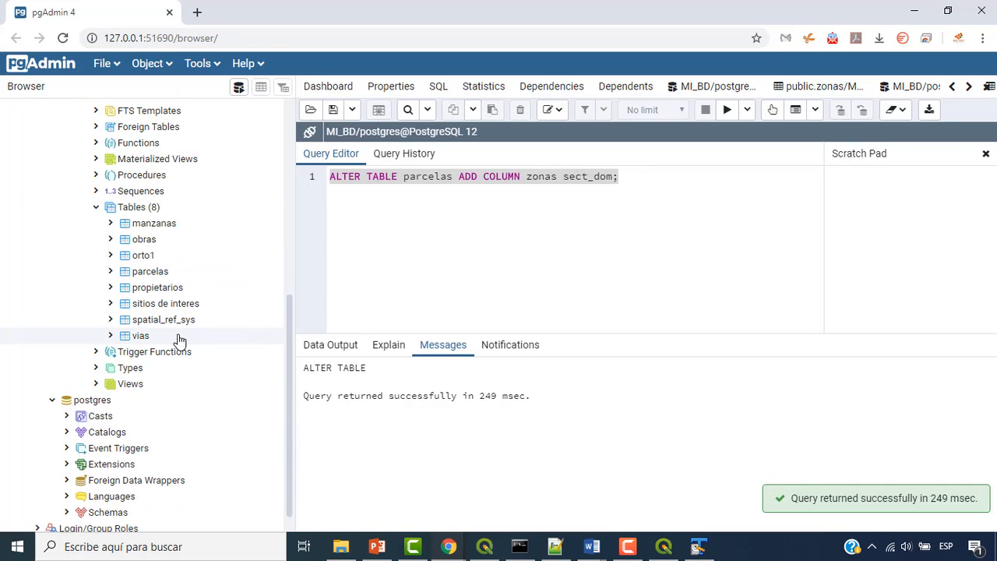
left_click(152, 279)
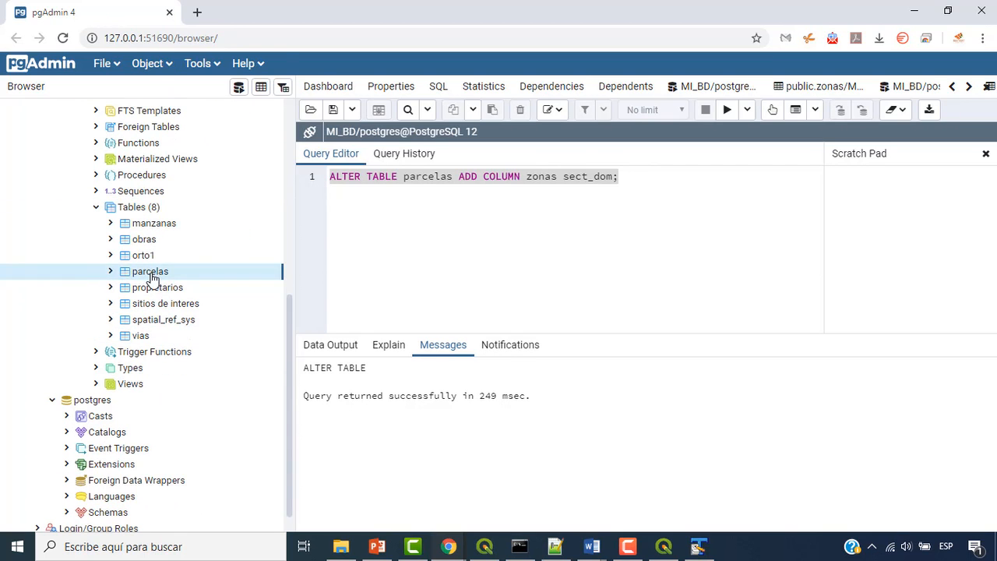
right_click(152, 279)
left_click(218, 99)
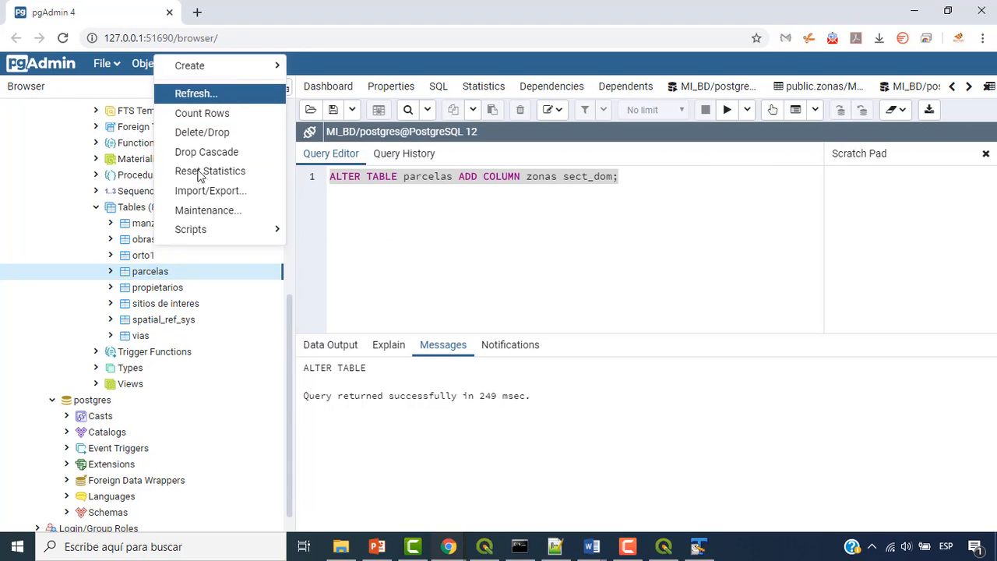
left_click(110, 271)
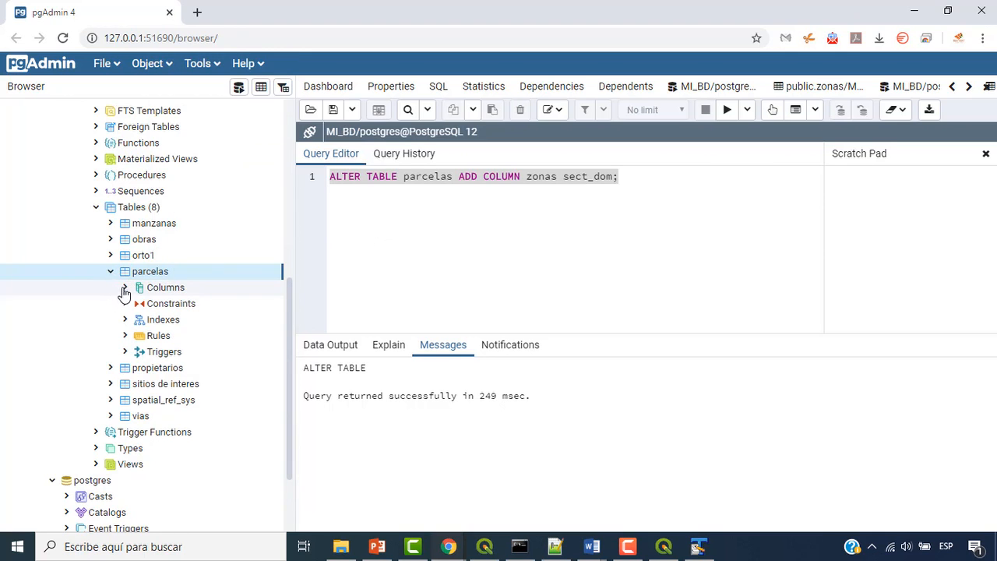
left_click(125, 287)
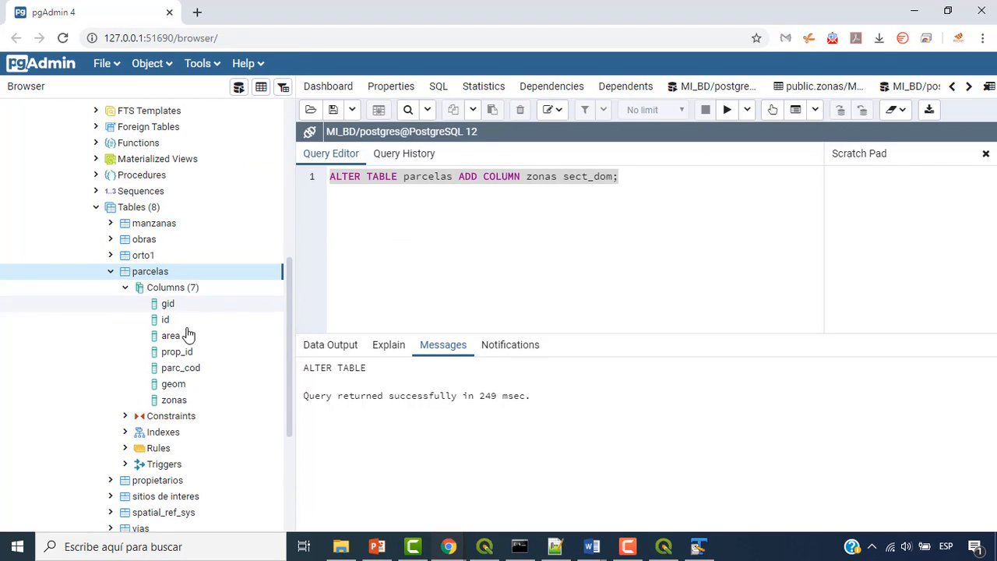
left_click(179, 403)
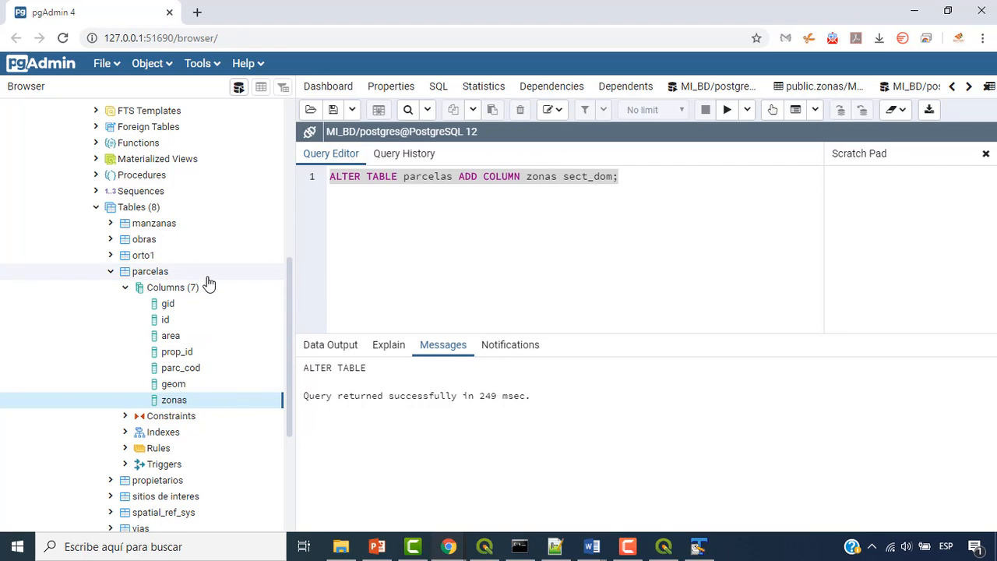
Copy the second ALTER TABLE nombre_tabla ADD COLUMN template line from instrucciones_dominios.txt in TextPad into pgAdmin's query editor, below the existing statement
double_click(148, 273)
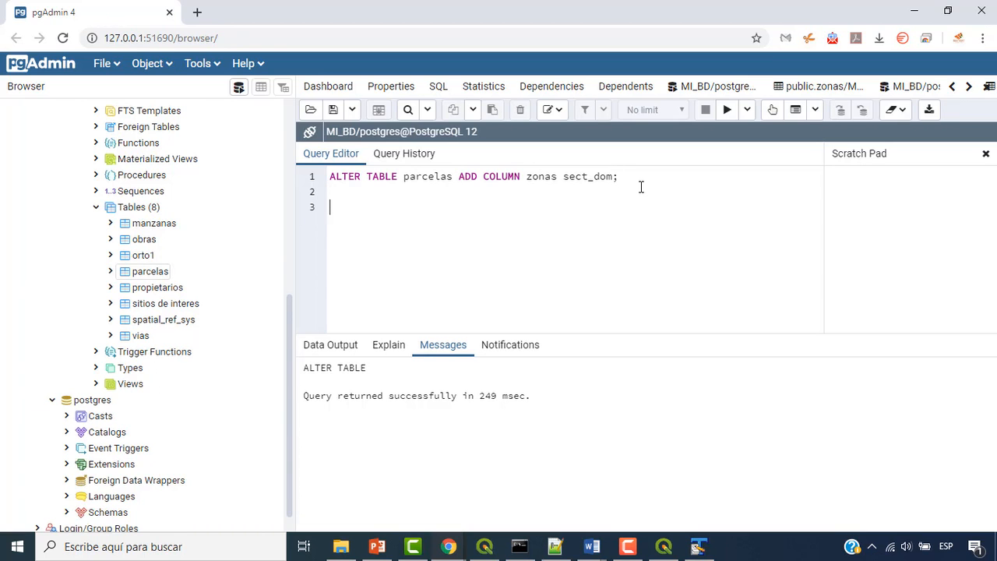
left_click(698, 546)
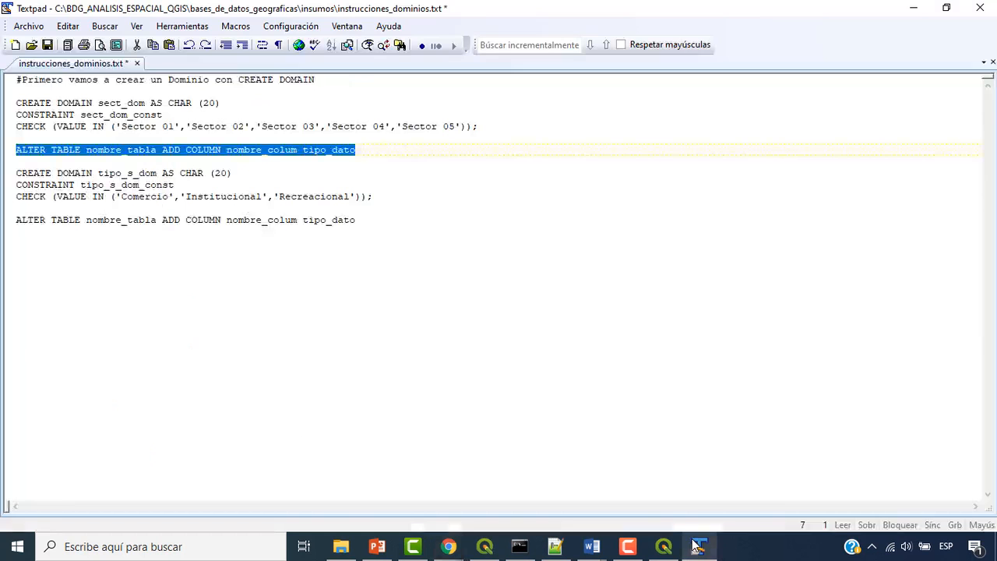
left_click(192, 222)
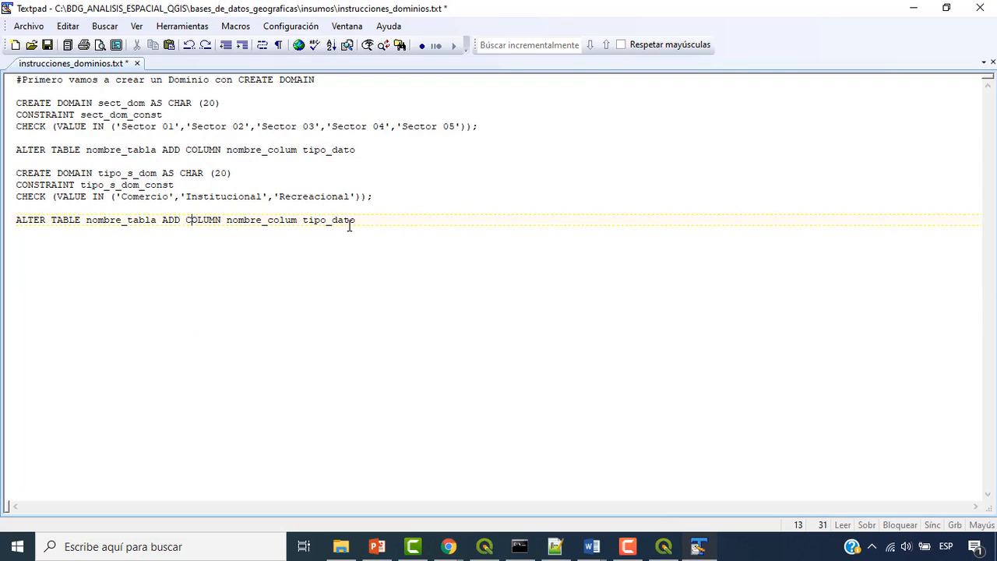
left_click_drag(363, 219, 16, 221)
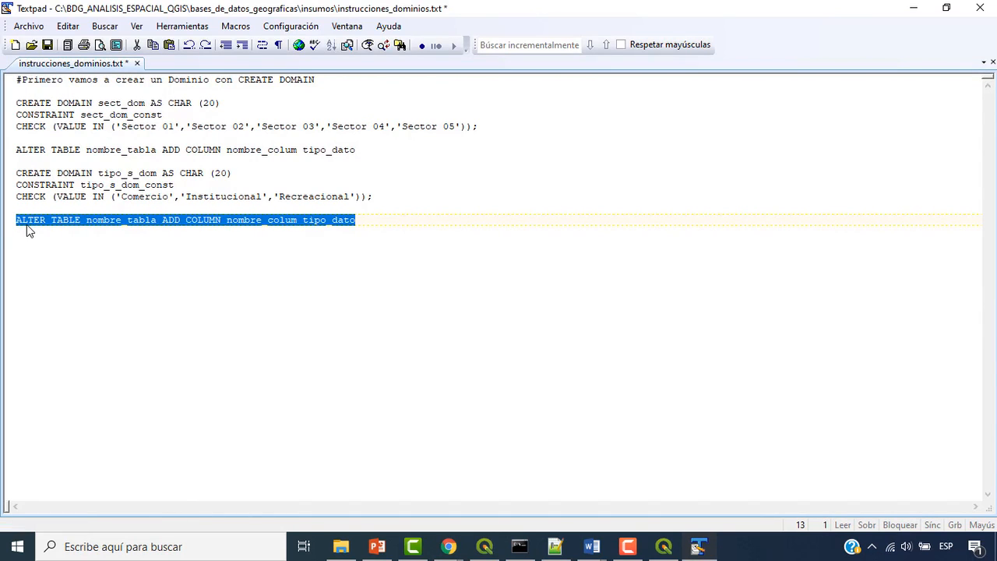
right_click(26, 224)
left_click(67, 271)
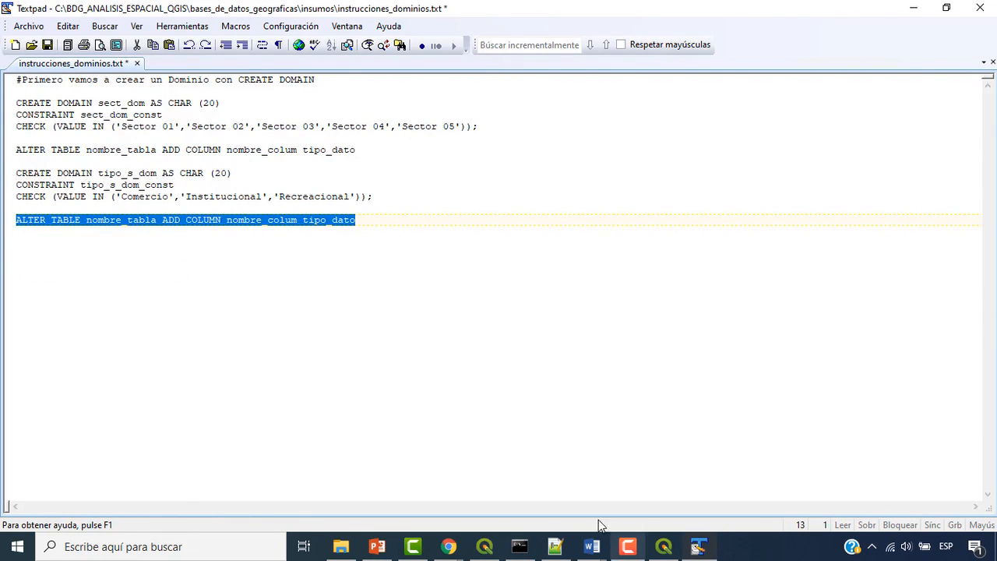
left_click(449, 547)
left_click(414, 502)
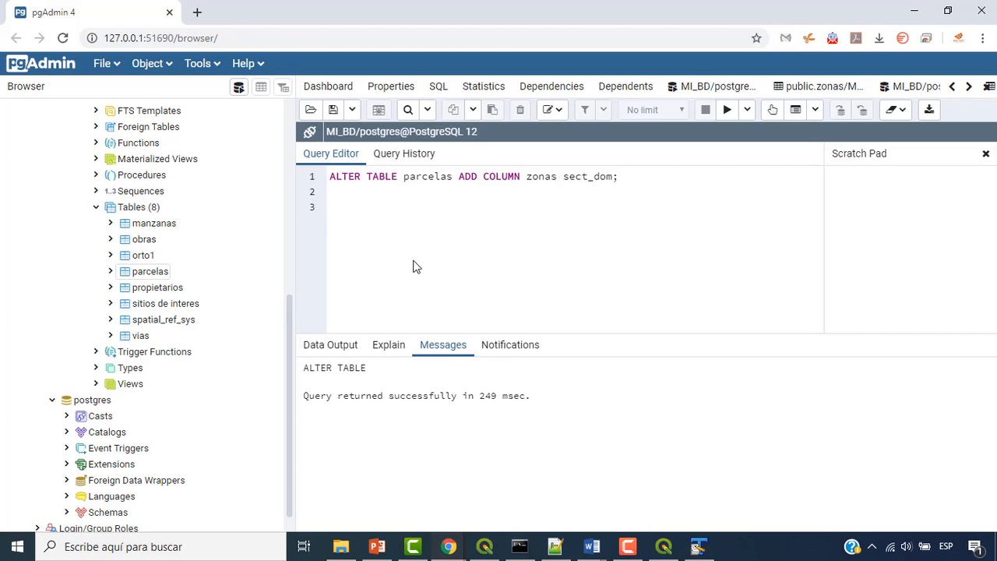
key("ctrl+v")
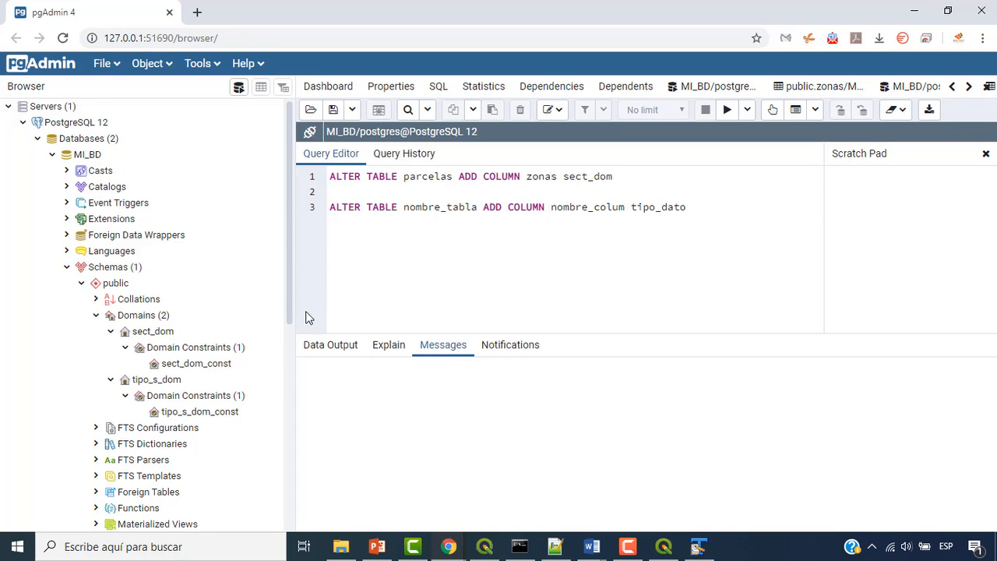
In the second ALTER TABLE statement, replace nombre_tabla with "sitios de interes" in double quotes and nombre_colum with t_sitios
scroll(257, 390, "down", 5)
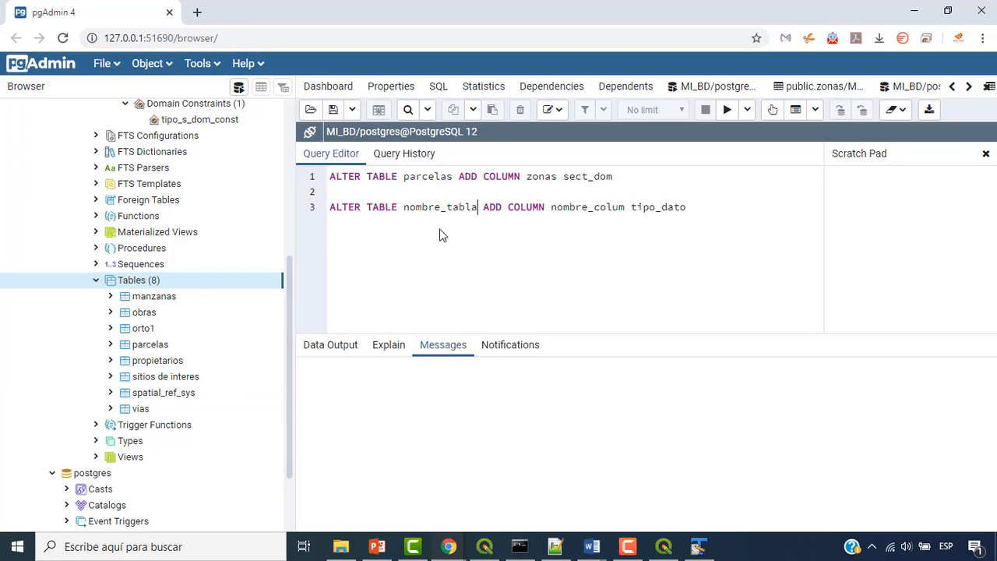
left_click_drag(477, 209, 405, 213)
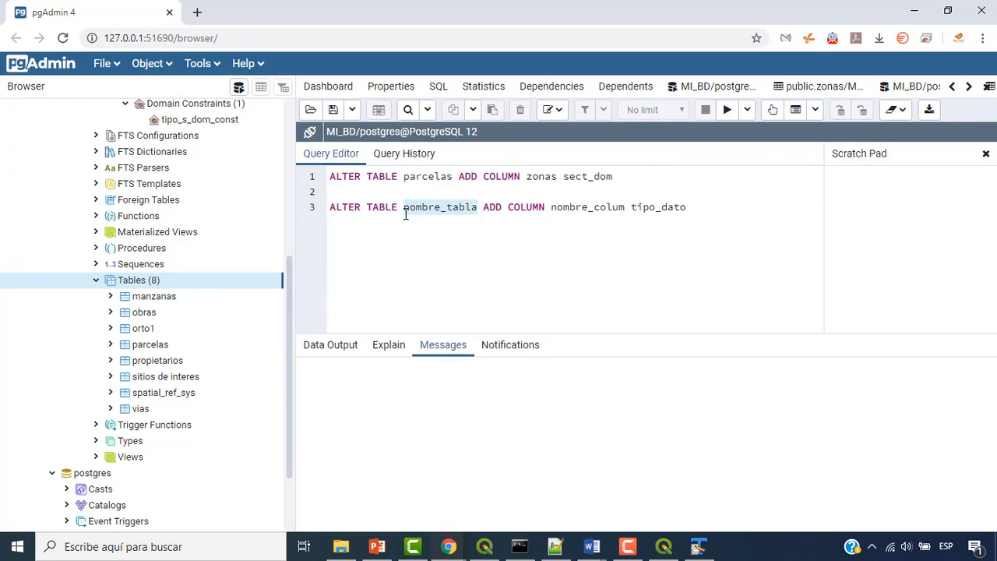
type("\"")
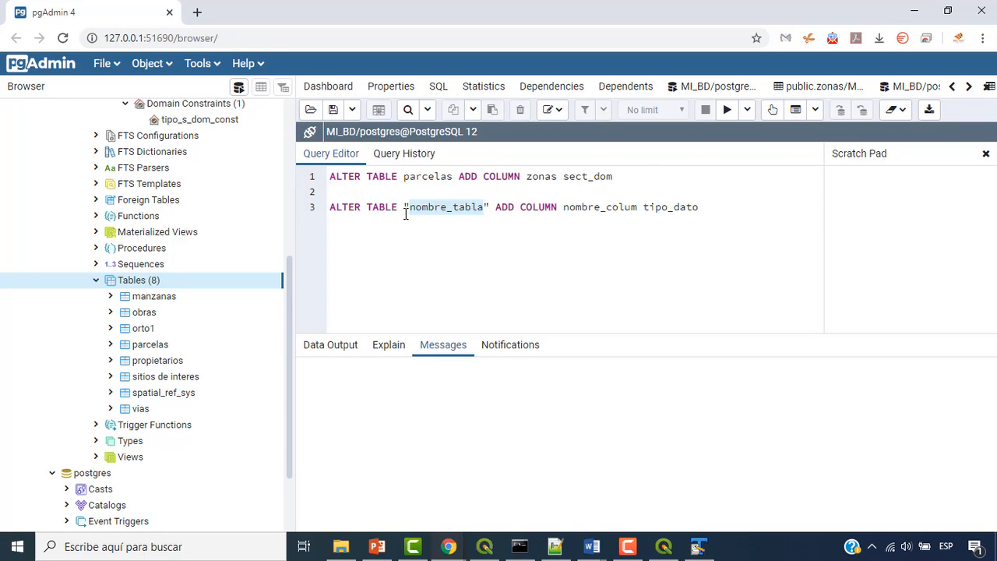
type("s")
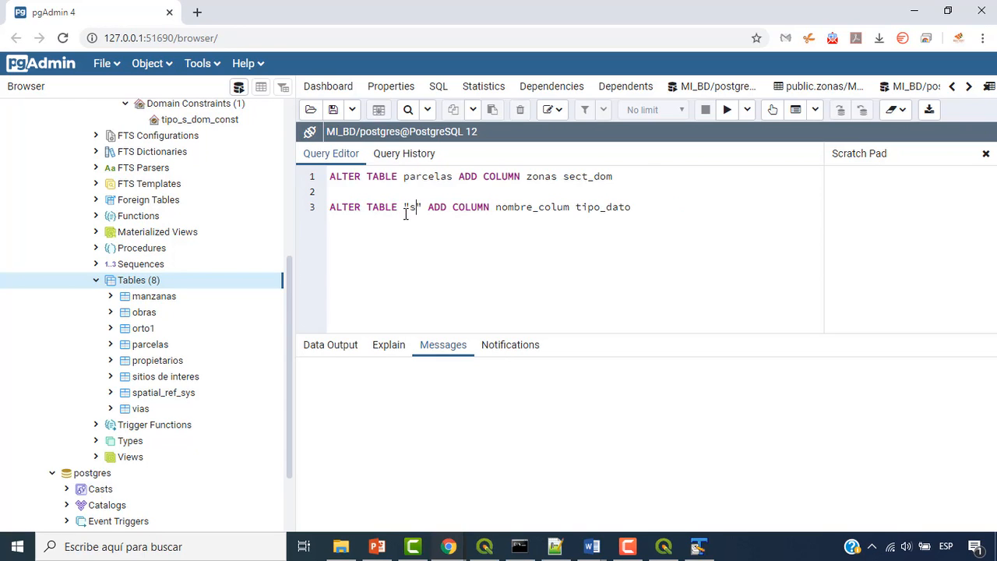
type("itios")
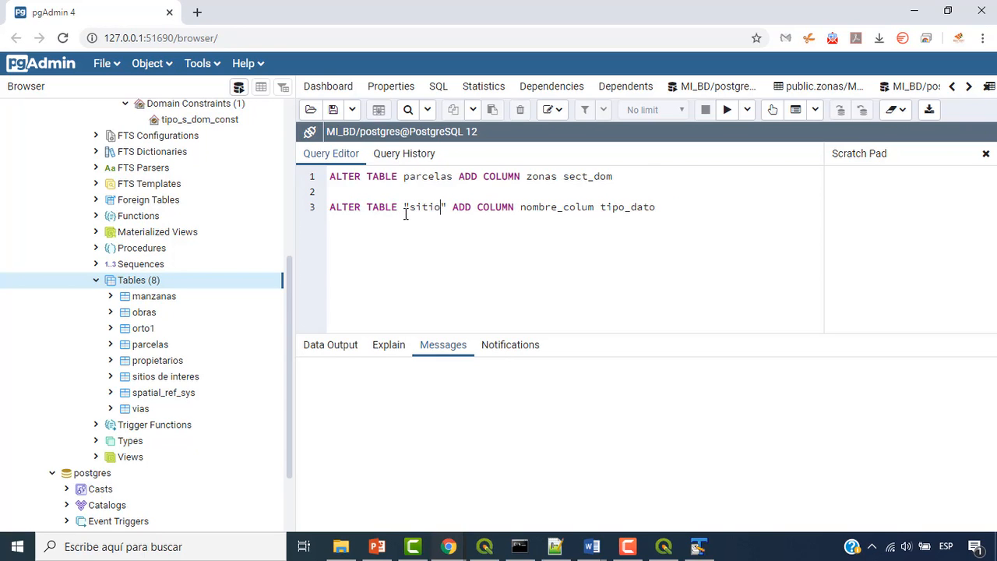
type(" de i")
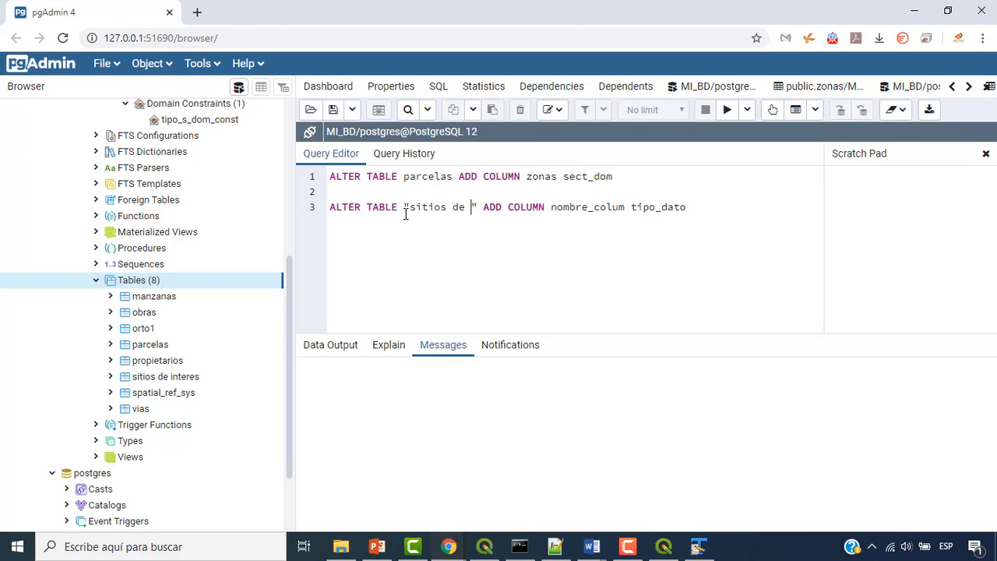
type("nteres")
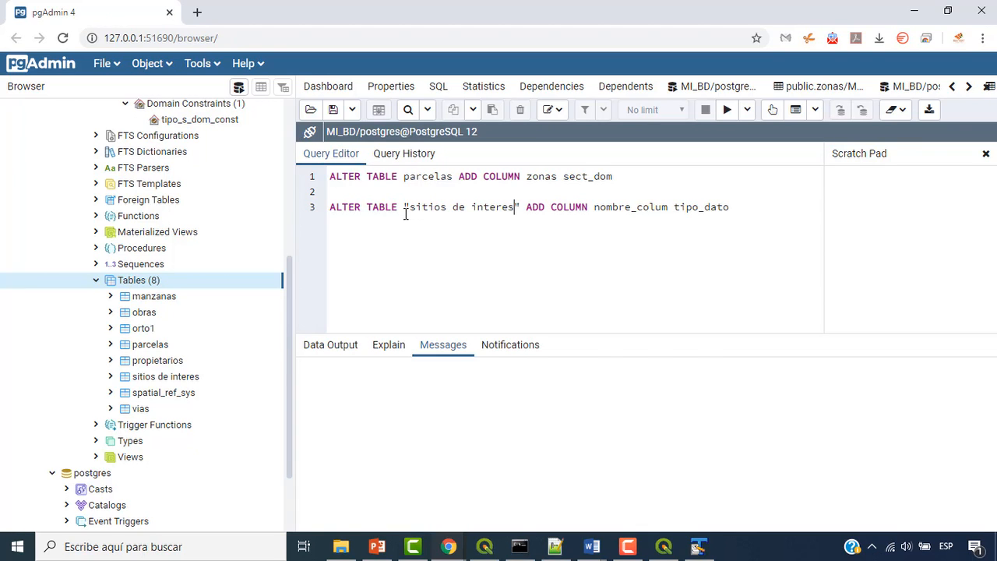
left_click_drag(668, 207, 594, 207)
type("n_si")
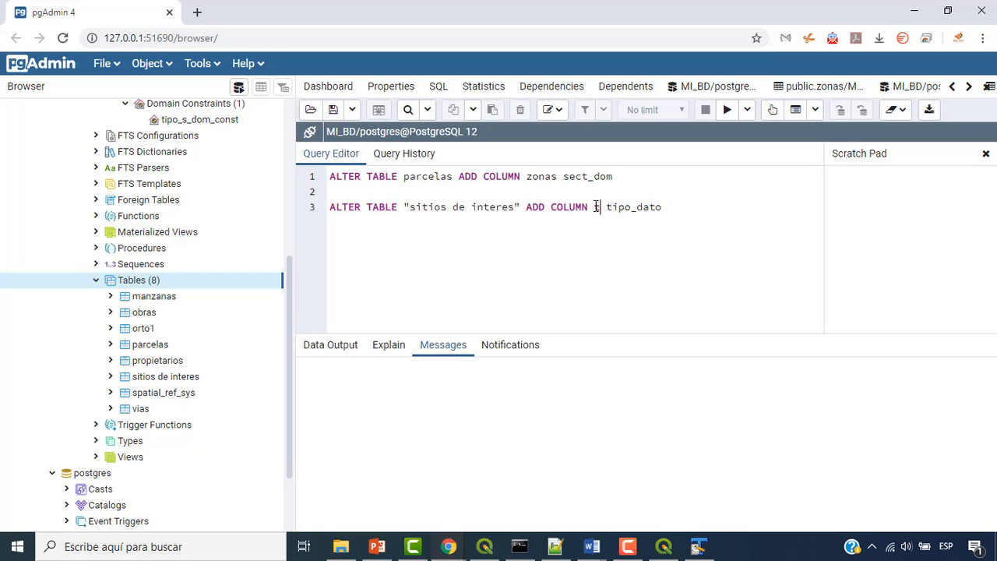
type("tios")
Replace tipo_dato with the domain tipo_s_dom, end the statement with a semicolon, and run only this second ALTER TABLE statement
scroll(238, 335, "up", 5)
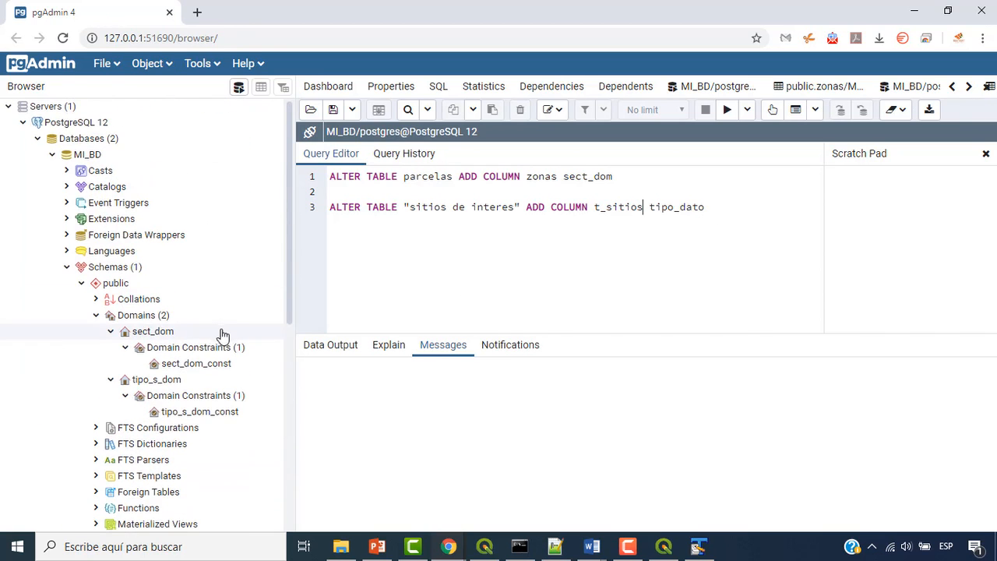
scroll(222, 335, "down", 2)
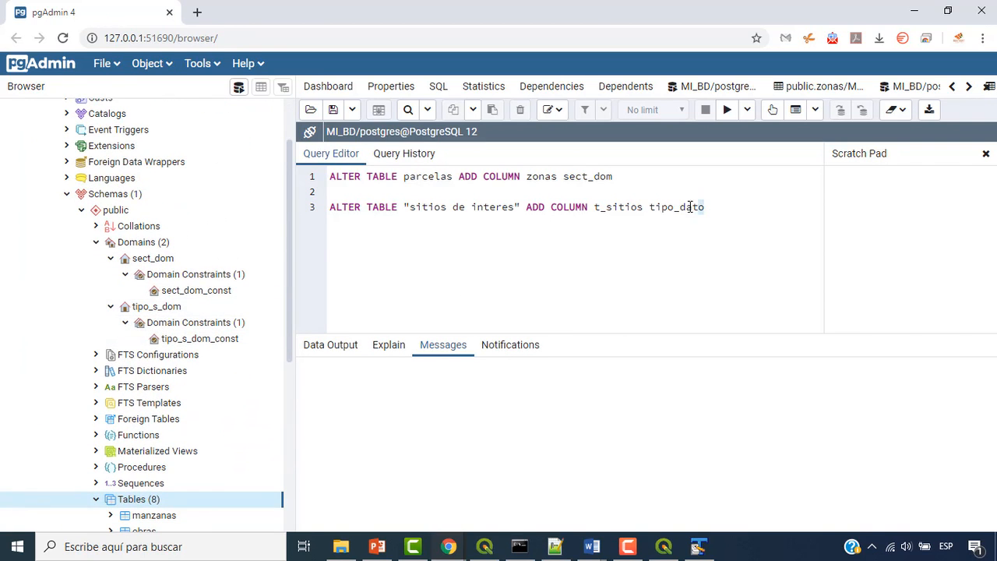
left_click_drag(704, 206, 681, 206)
type("s_dom;")
left_click_drag(724, 226, 331, 214)
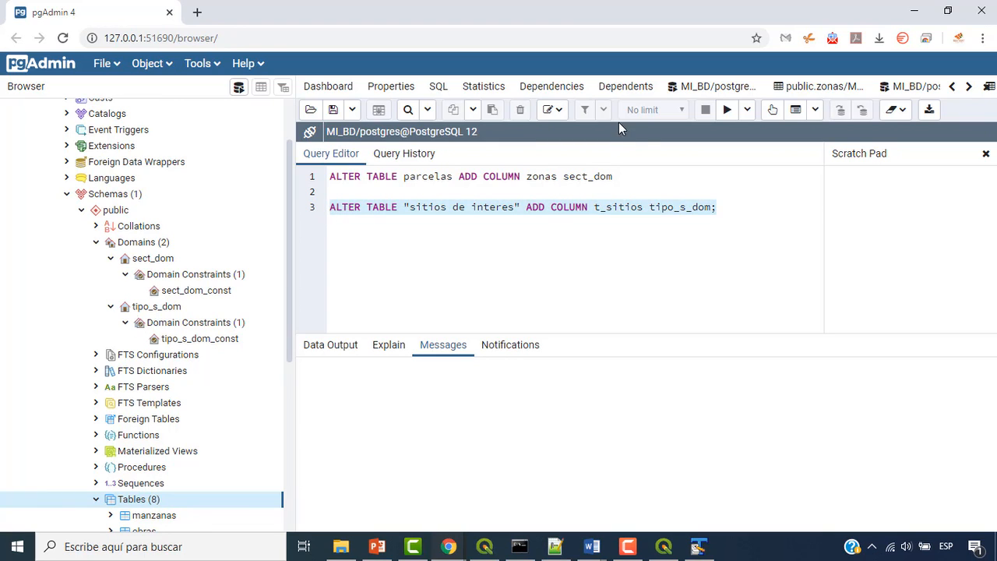
left_click(726, 112)
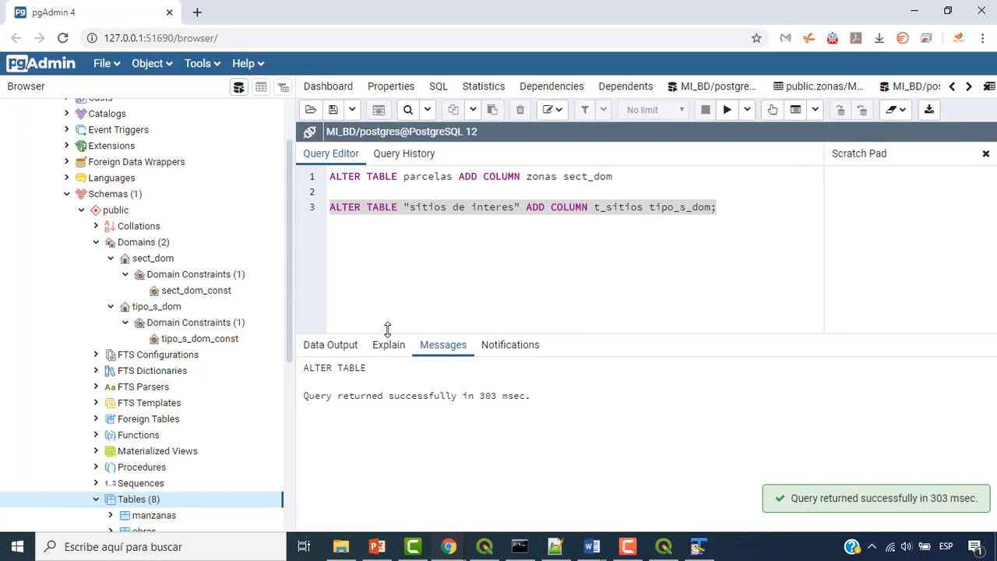
left_click(447, 272)
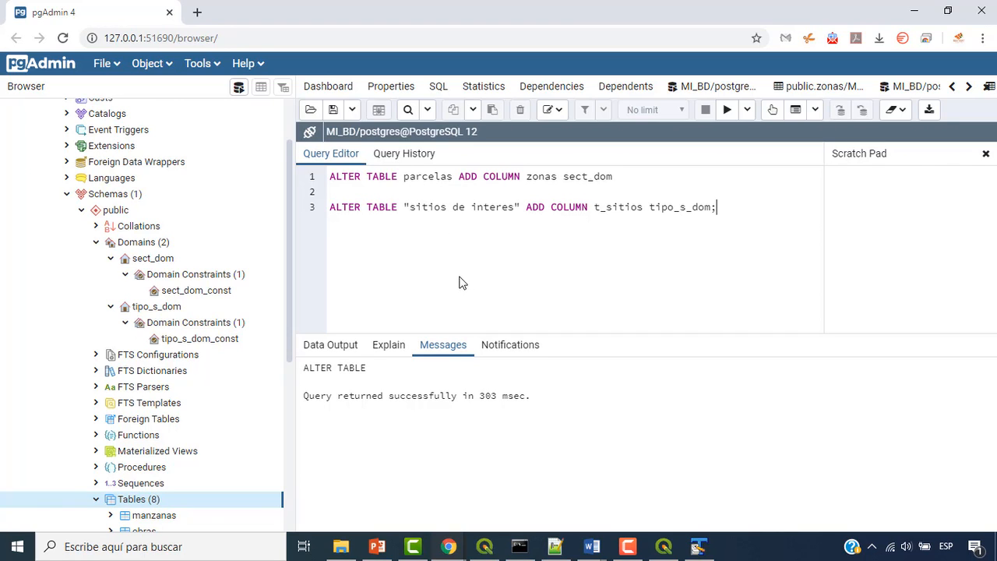
Refresh the Tables list and expand the columns of sitios de interes to check for the t_sitios column
scroll(204, 413, "down", 3)
scroll(201, 411, "down", 1)
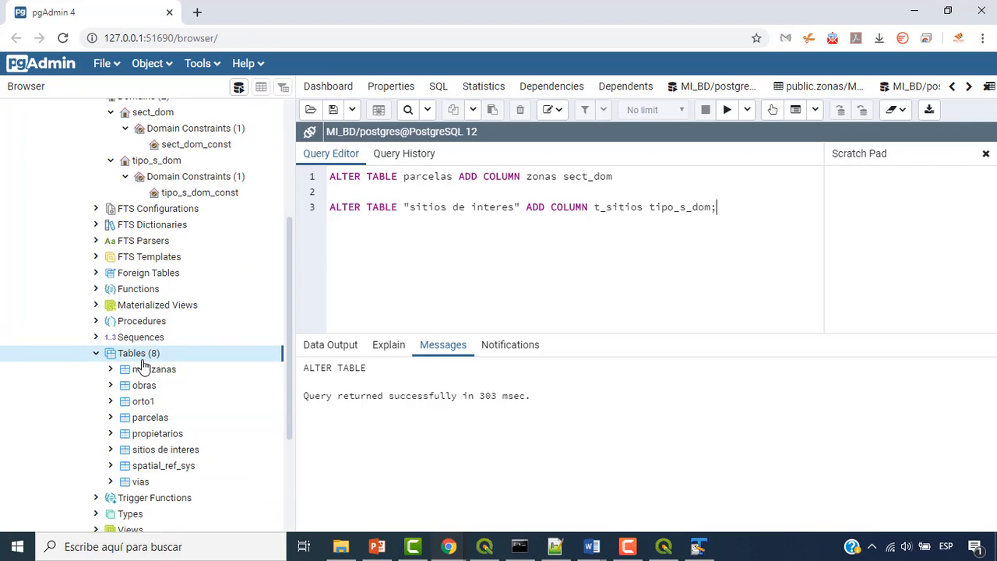
right_click(143, 356)
left_click(187, 401)
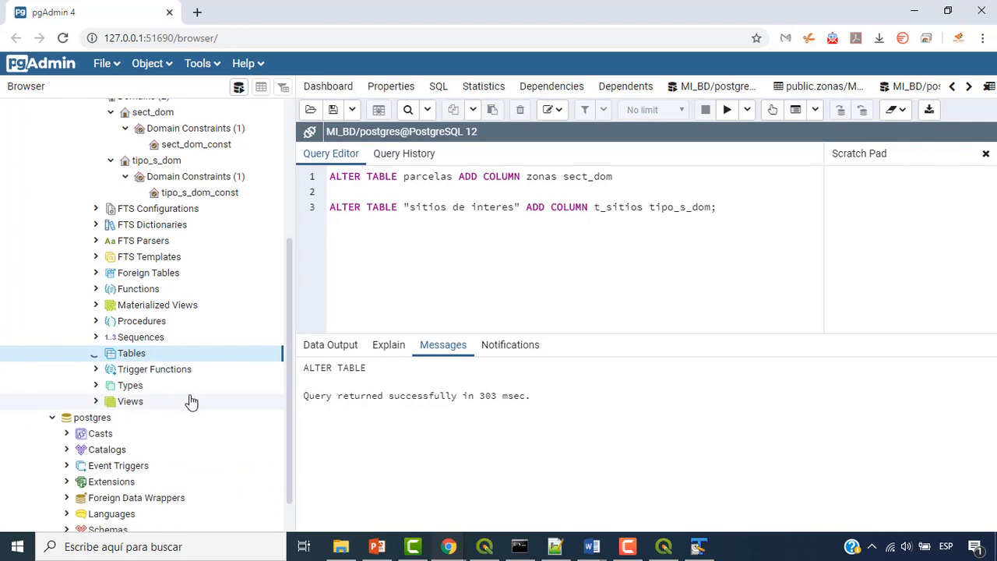
scroll(182, 386, "down", 3)
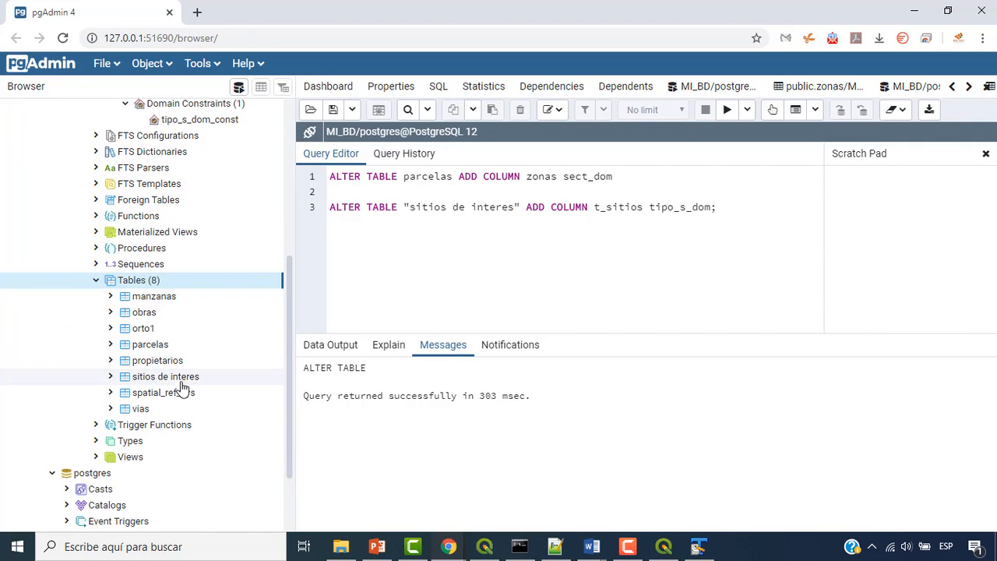
left_click(110, 376)
left_click(125, 393)
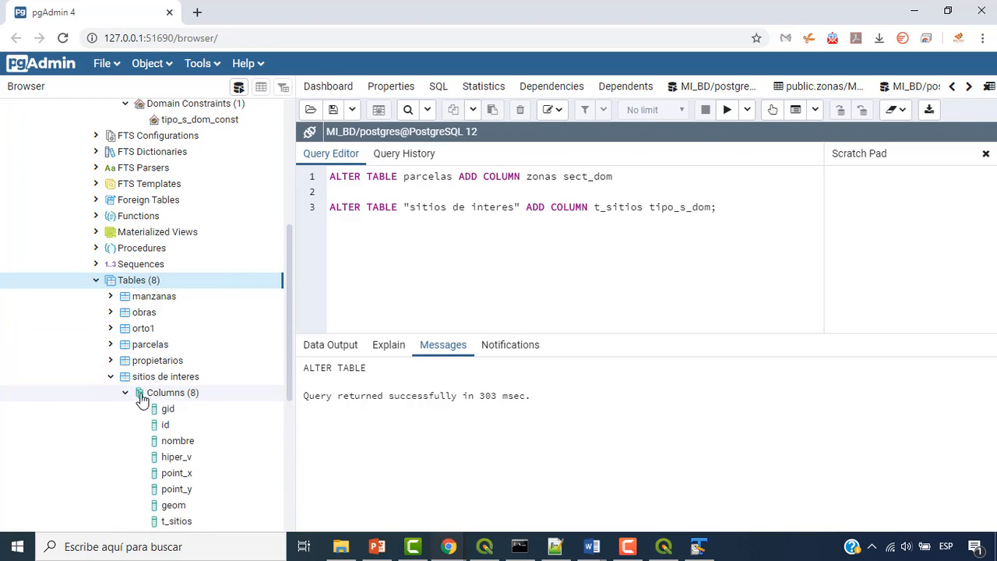
scroll(200, 413, "down", 9)
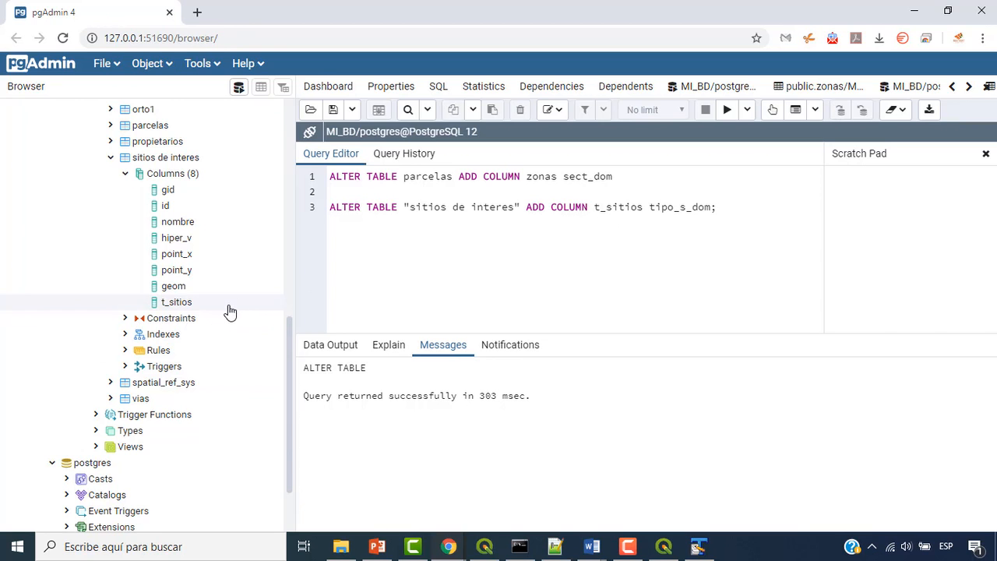
scroll(231, 312, "up", 9)
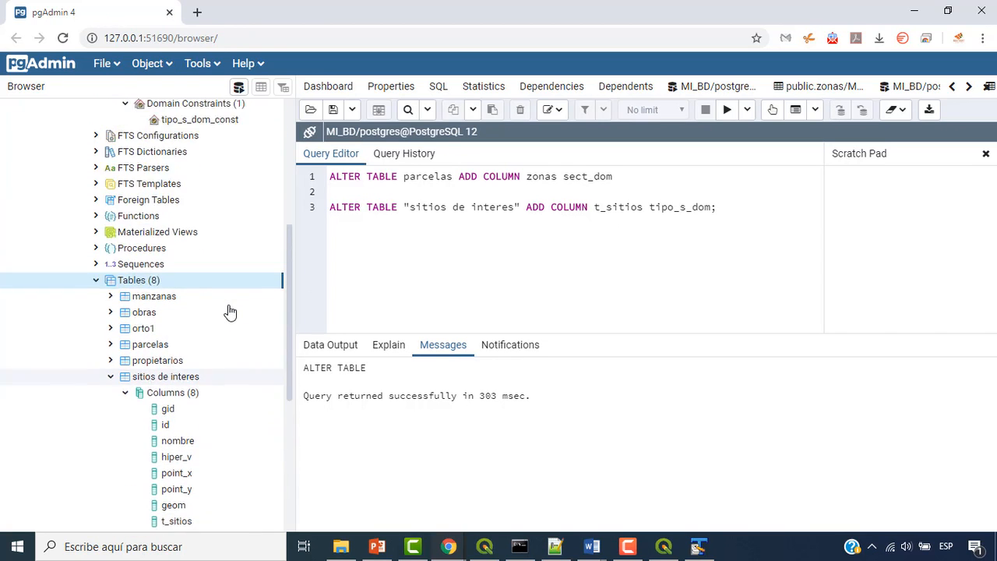
scroll(231, 312, "up", 9)
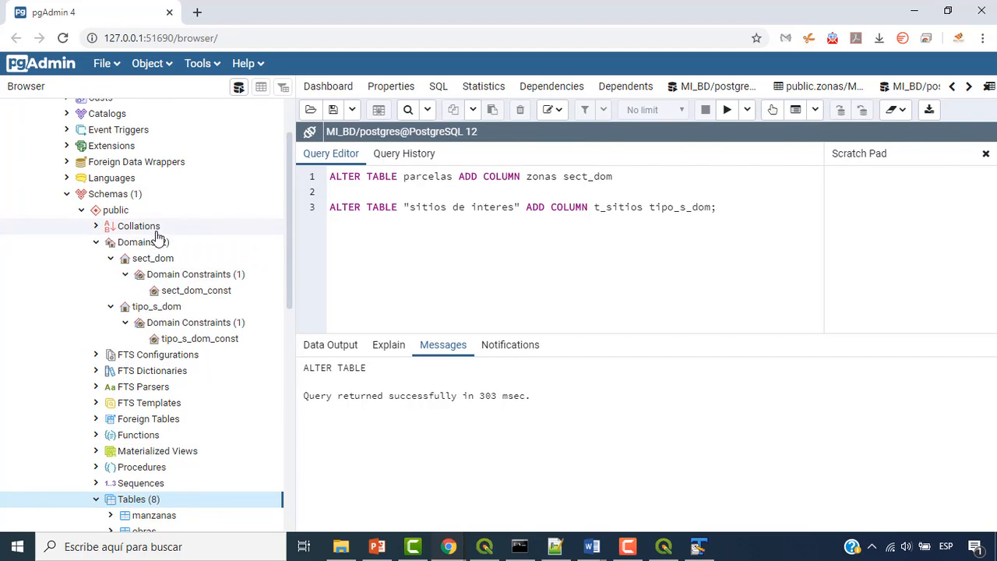
Switch to QGIS and check the attribute tables of the parcelas and sitios de interes layers for the new columns
left_click(485, 546)
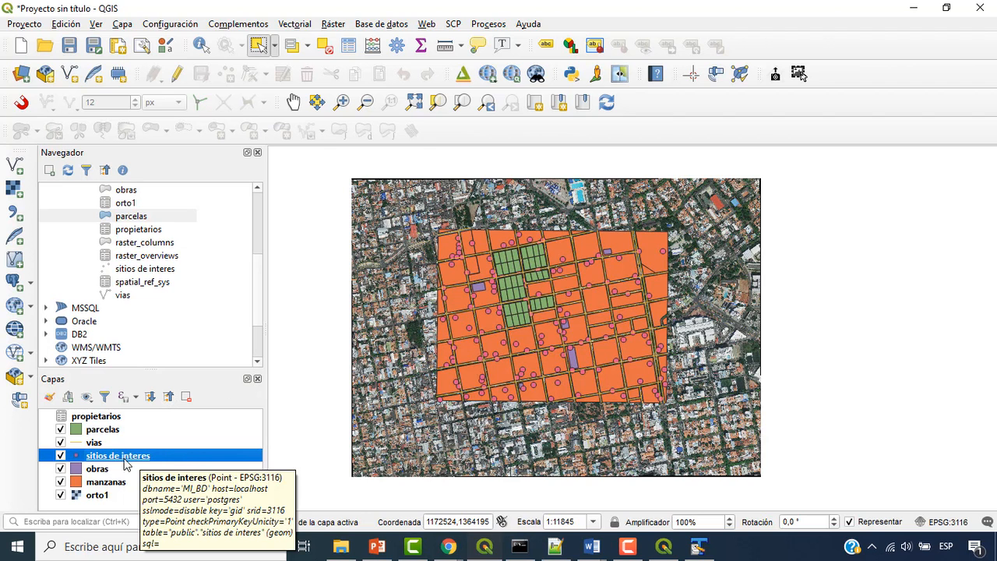
left_click(116, 433)
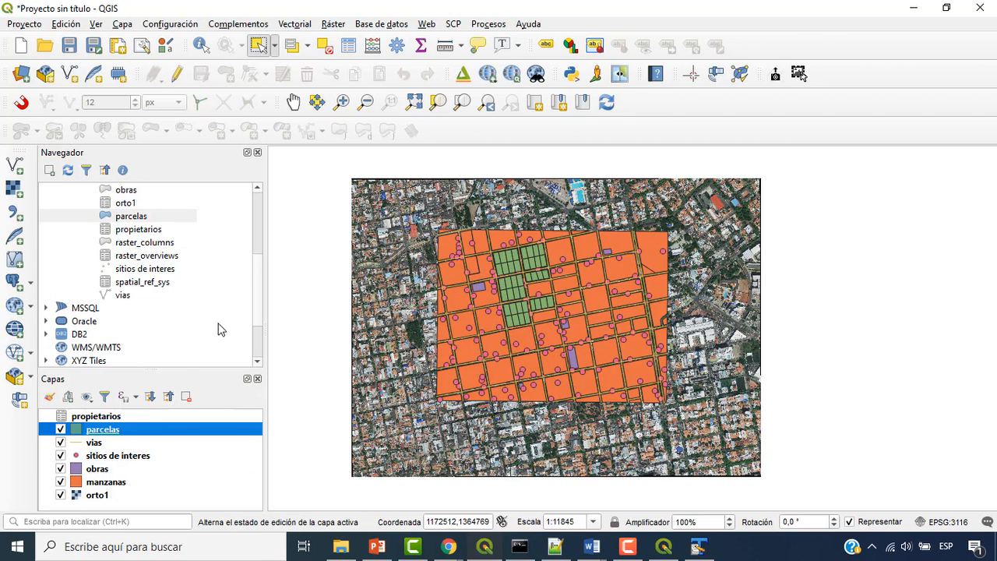
left_click(350, 52)
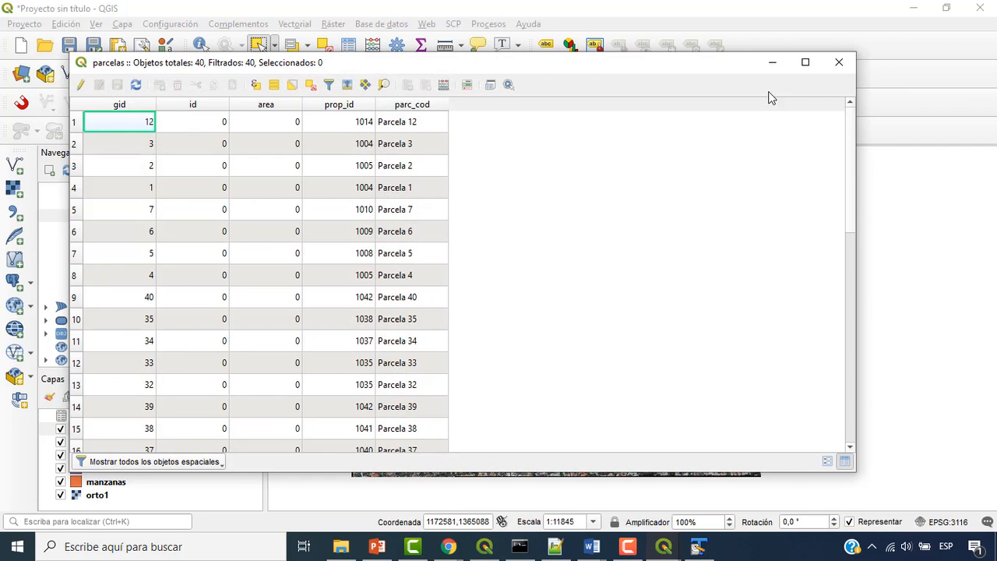
left_click(839, 62)
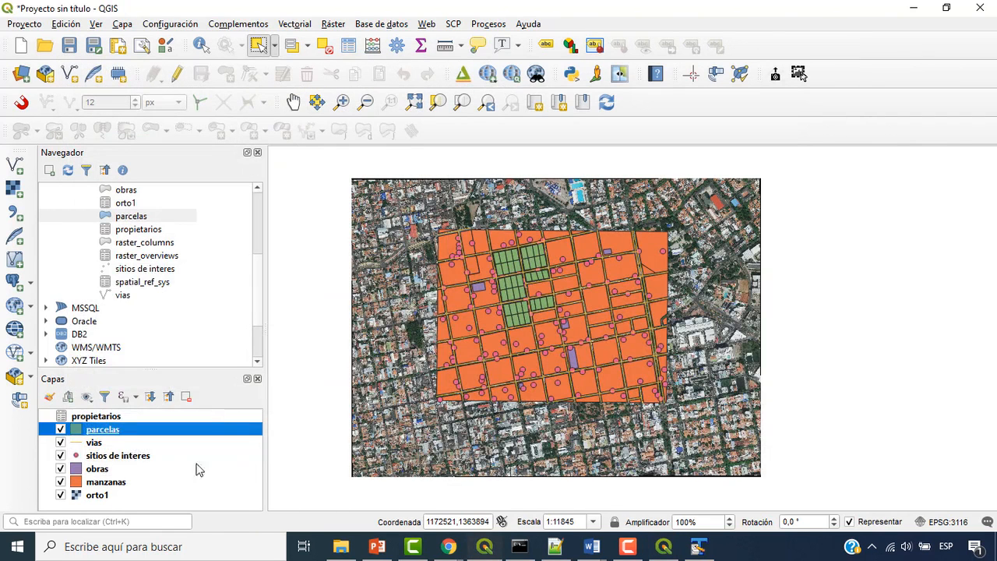
left_click(121, 455)
key("F6")
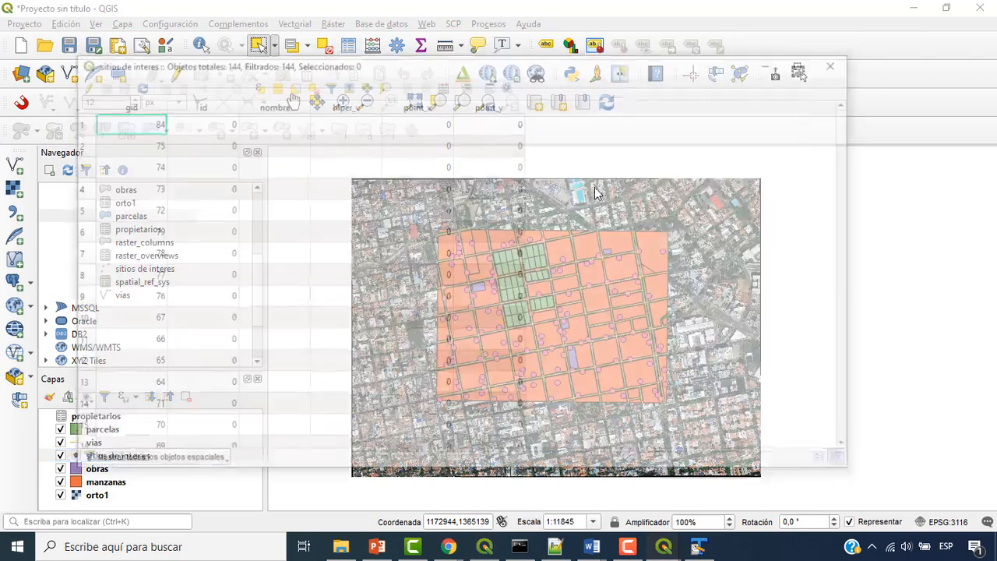
left_click(849, 64)
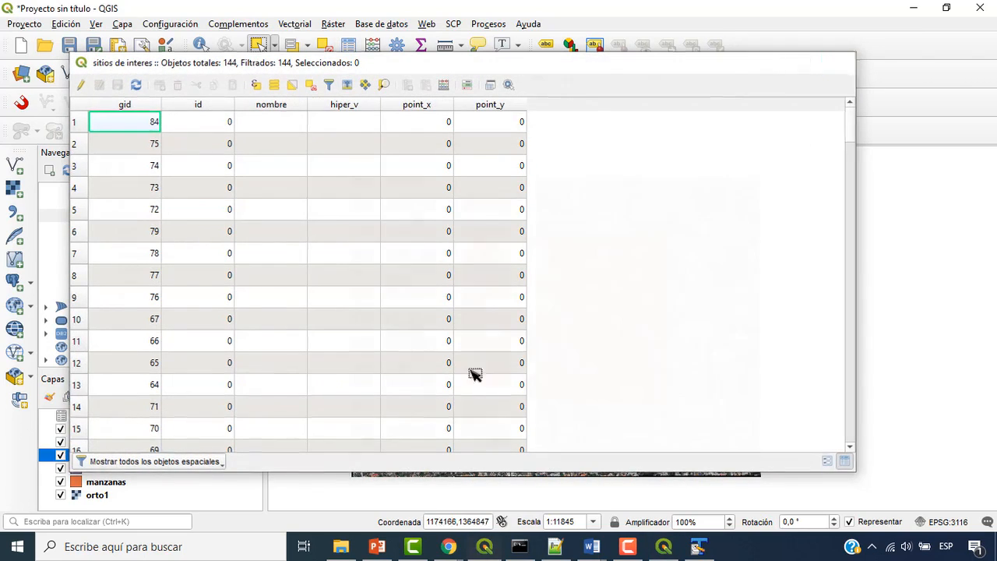
Remove the outdated sitios de interes and parcelas layers from the project, confirming each removal
right_click(113, 460)
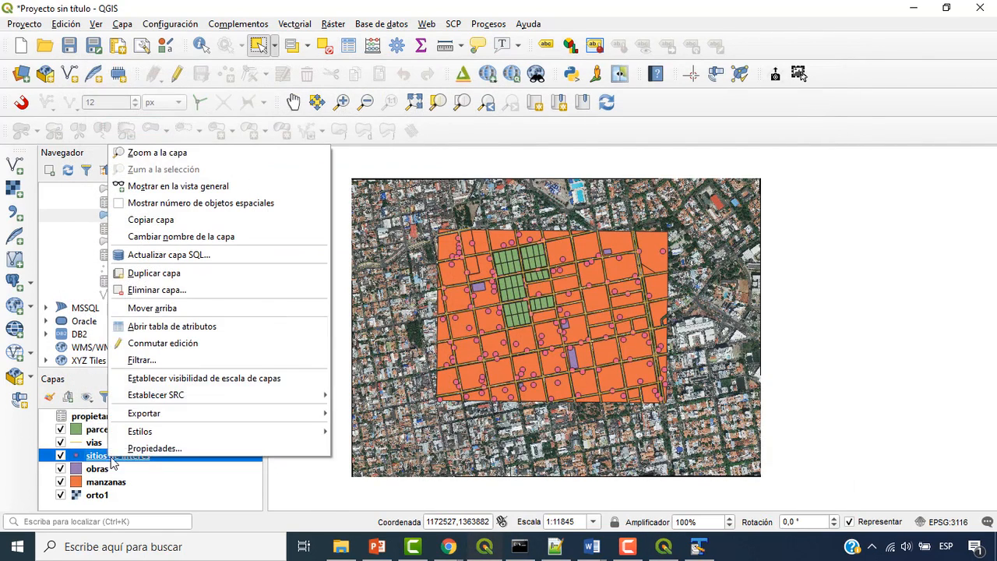
left_click(230, 289)
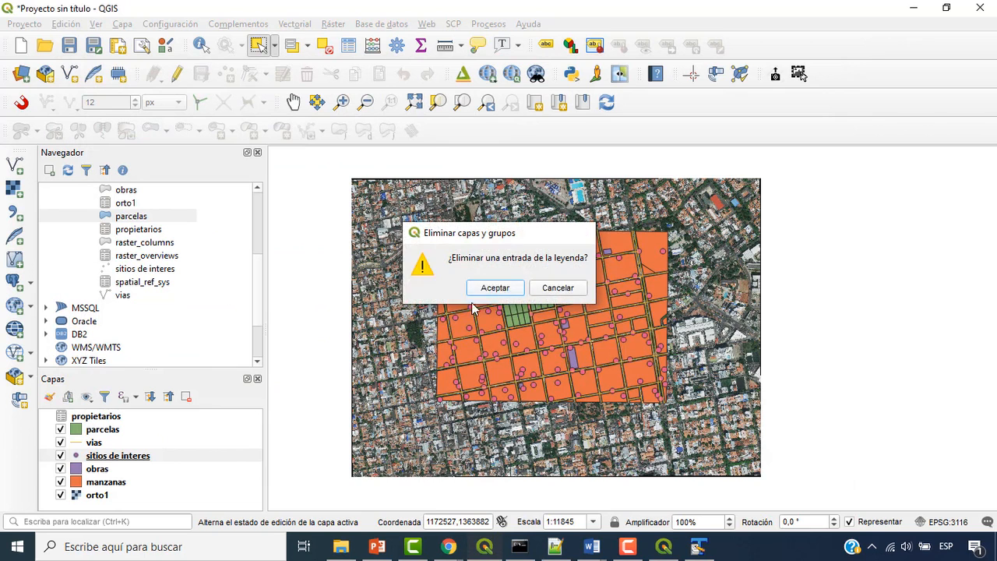
left_click(496, 289)
left_click(115, 432)
right_click(115, 433)
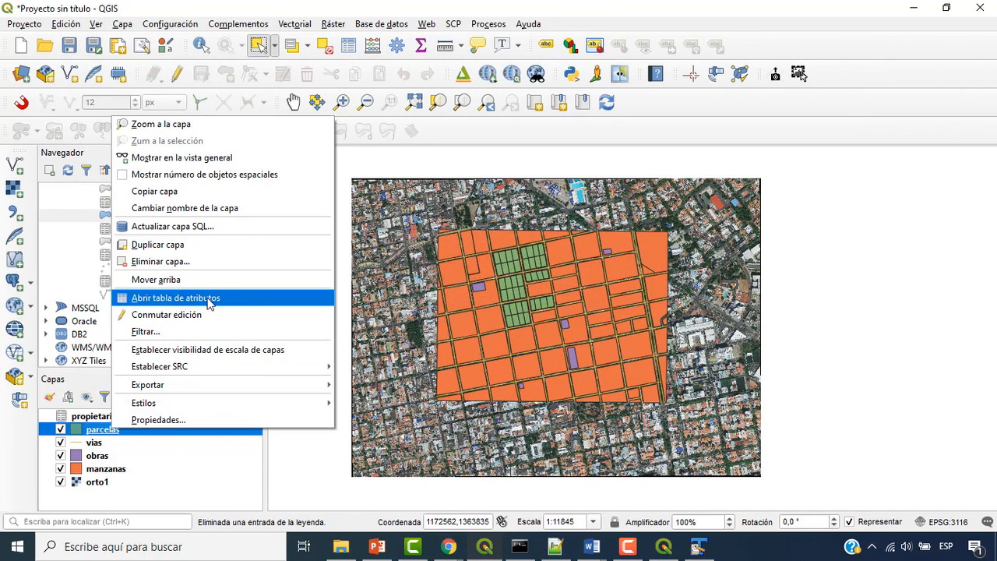
left_click(207, 258)
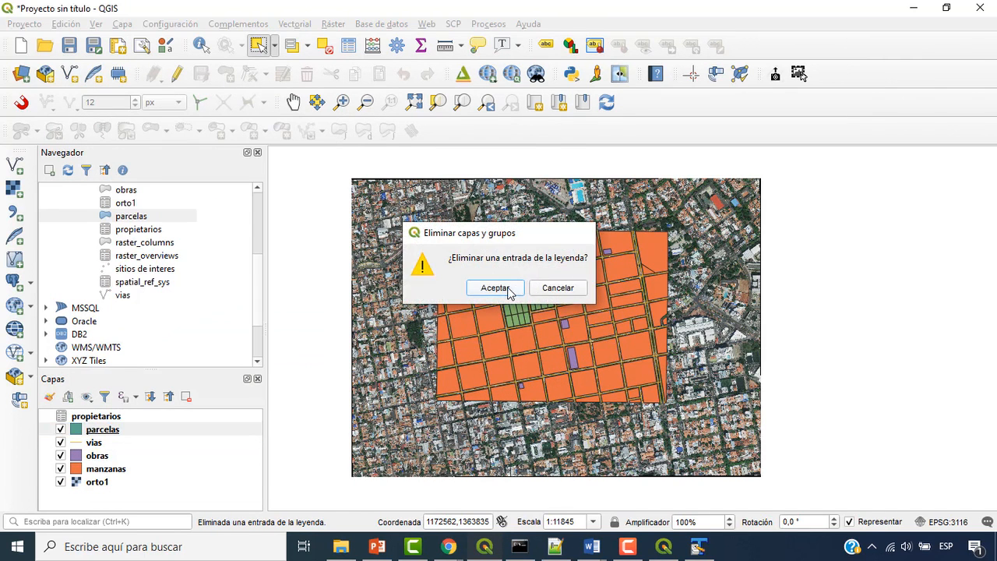
left_click(510, 289)
Load parcelas and sitios de interes from the database again and open the attribute table of sitios de interes
double_click(134, 217)
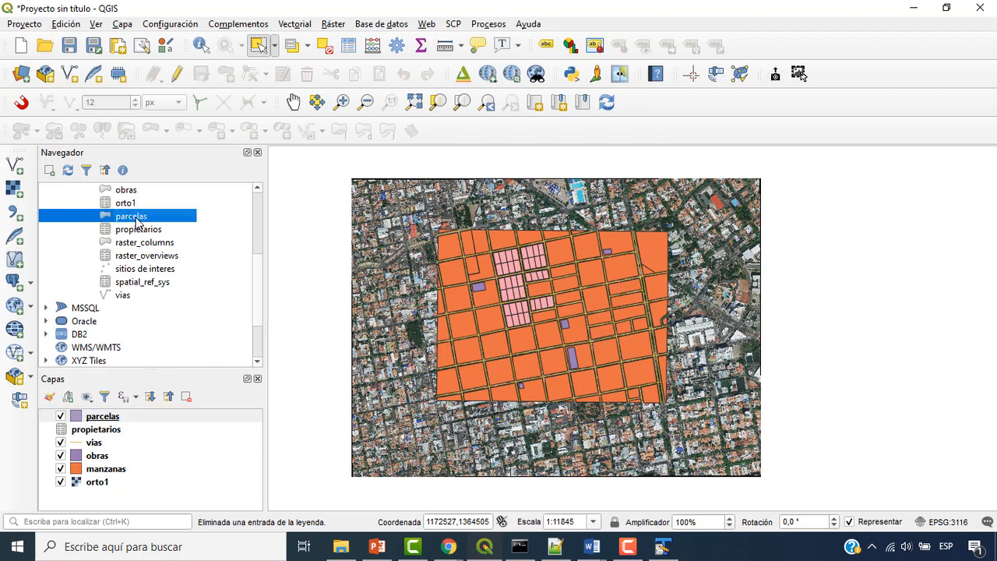
double_click(139, 269)
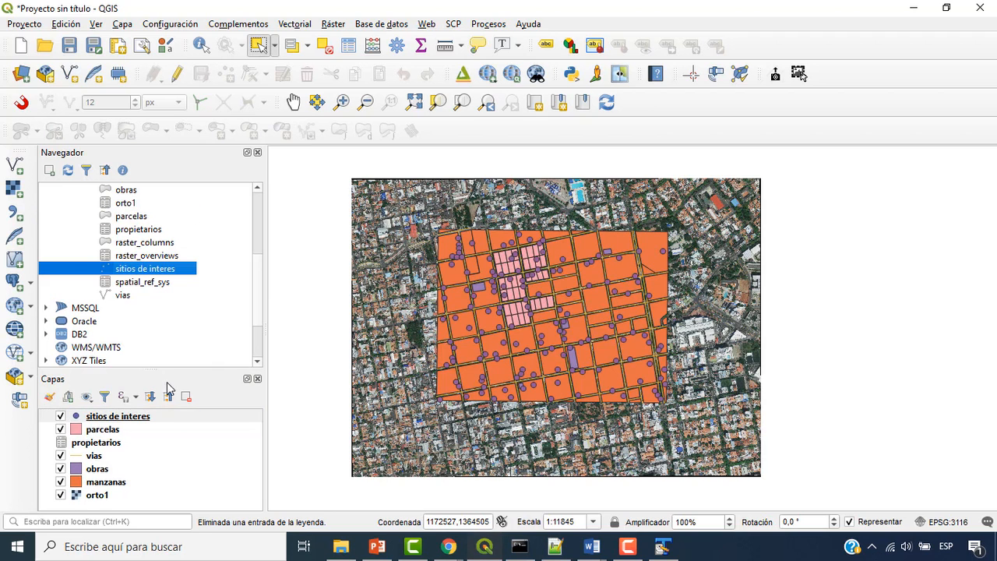
left_click(125, 417)
left_click(349, 45)
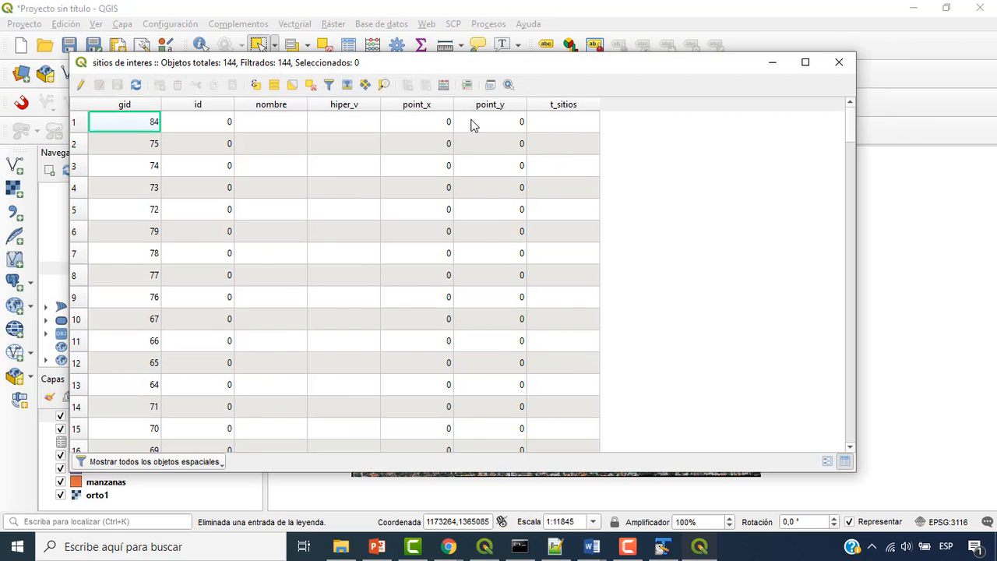
Enable editing on sitios de interes, check the t_sitios options offered for the first record, and move the table off the map
left_click(81, 84)
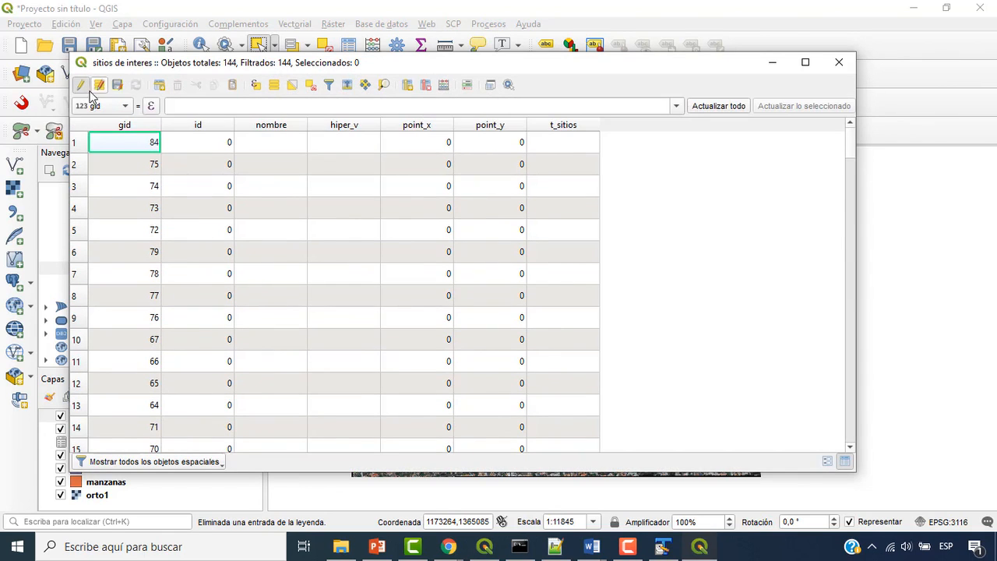
double_click(587, 143)
left_click(586, 143)
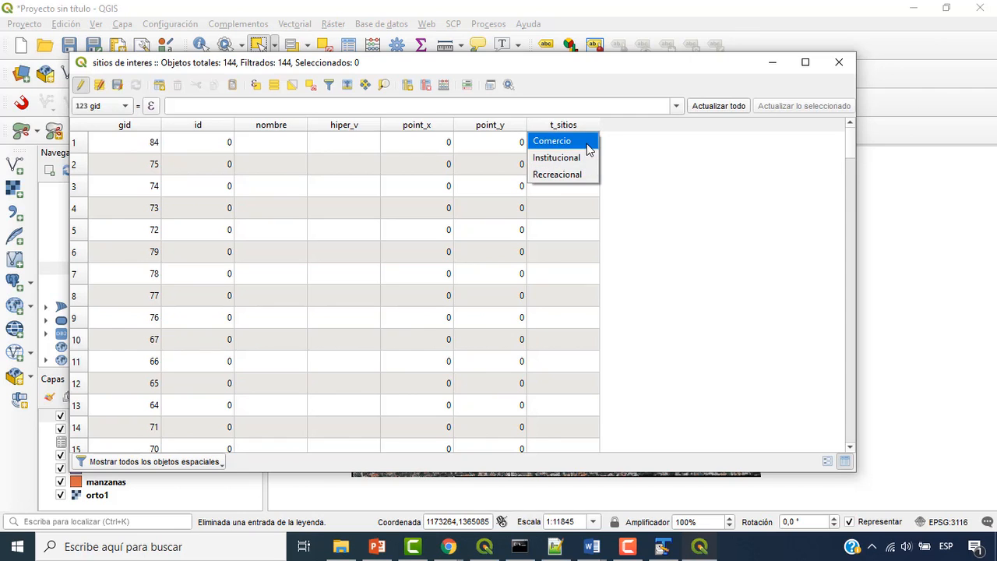
left_click(413, 65)
left_click_drag(409, 76, 806, 88)
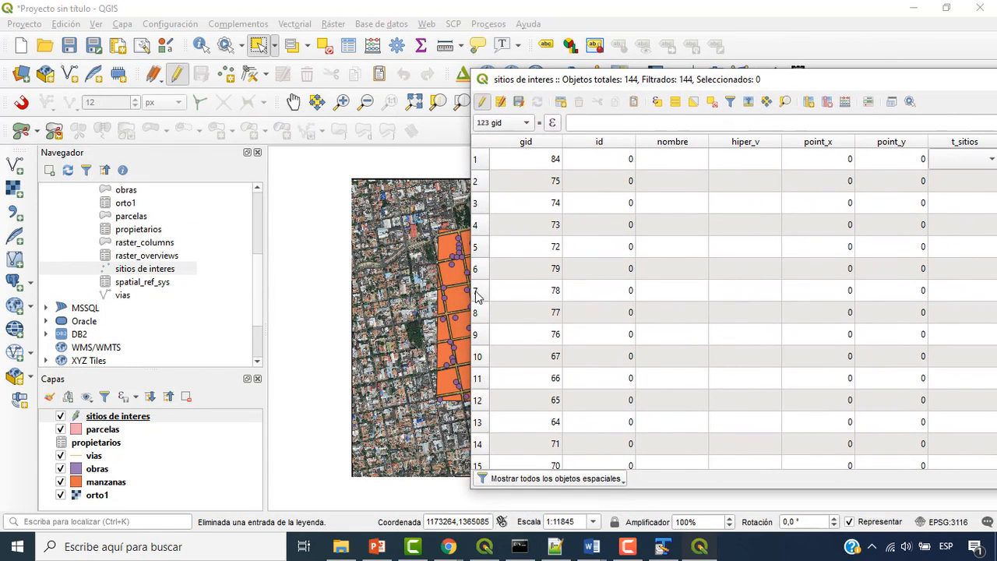
Select one sitios de interes point in the block west of the purple building and show only selected features in the attribute table
scroll(438, 289, "up", 3)
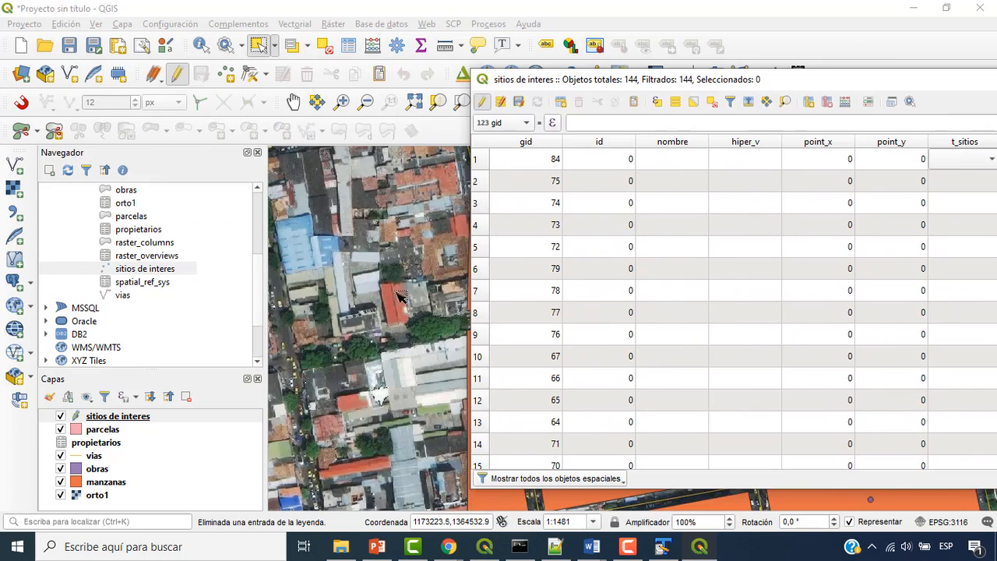
left_click_drag(450, 314, 237, 271)
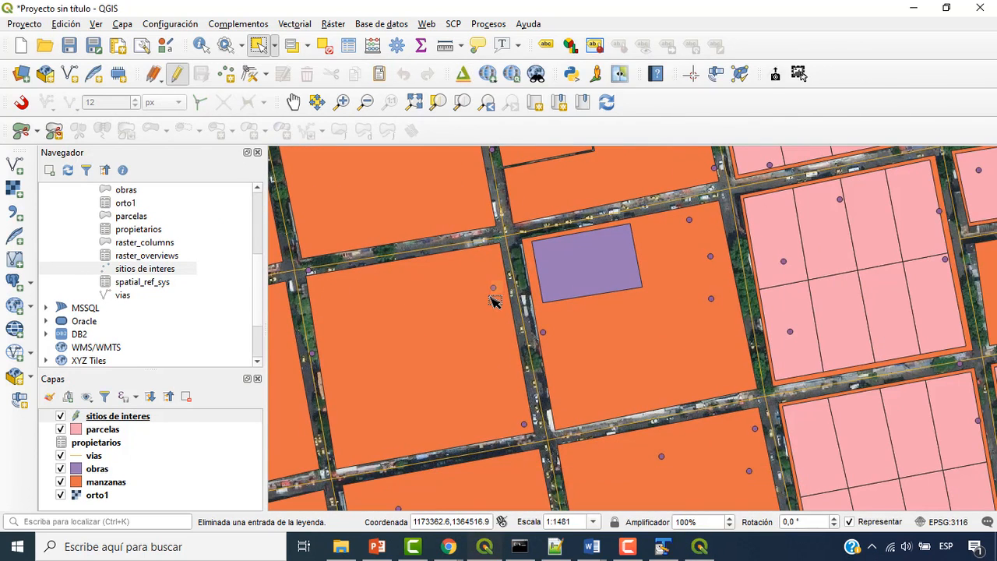
left_click(493, 289)
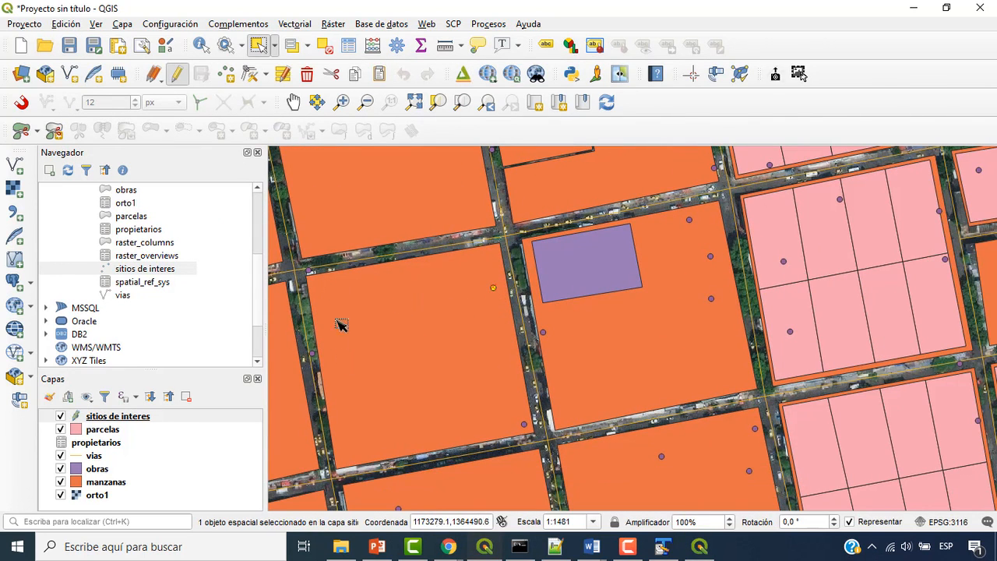
left_click(347, 47)
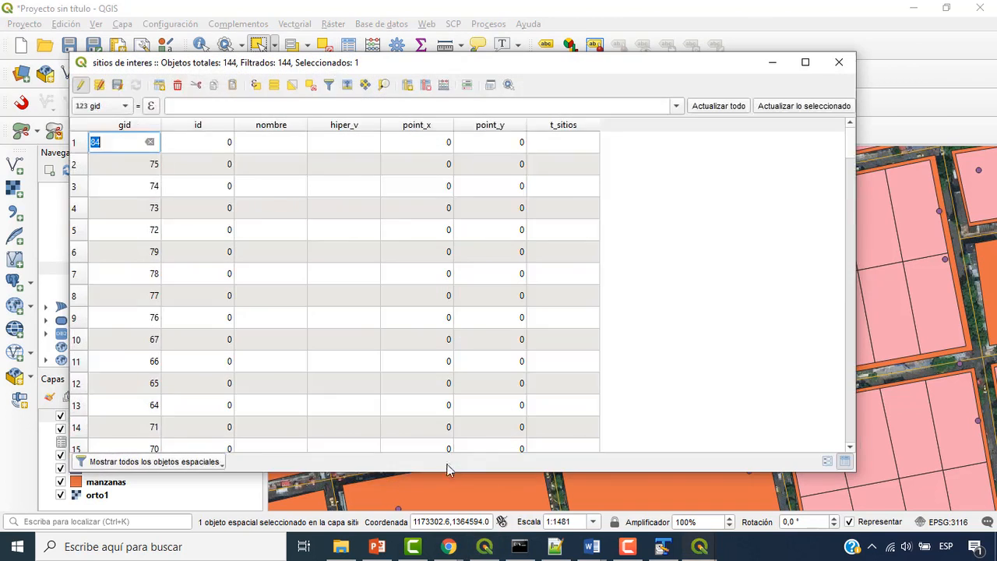
left_click(210, 462)
left_click(214, 382)
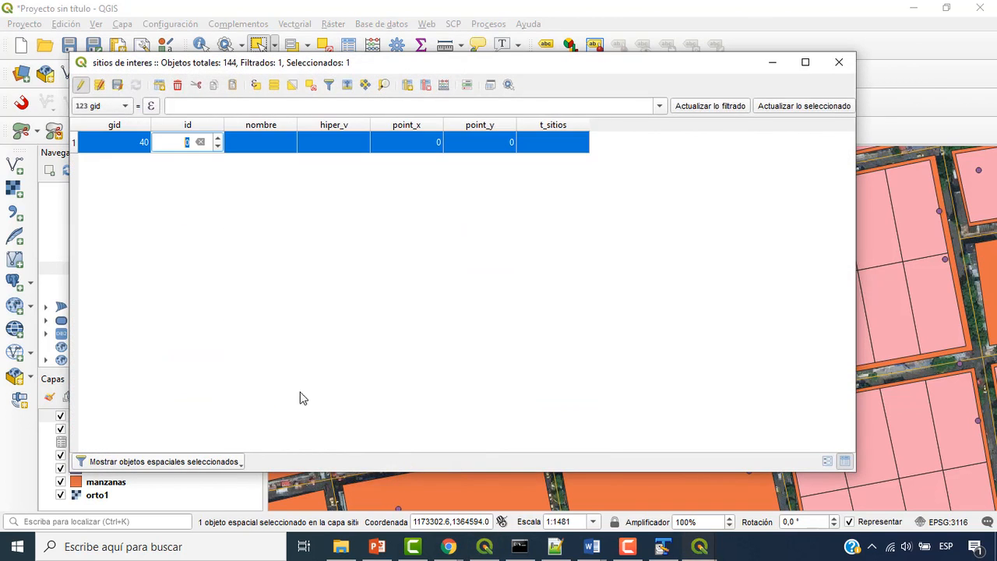
Try the values Institucional and Recreacional in the selected point's t_sitios field, and close the attribute table
left_click_drag(506, 73, 543, 79)
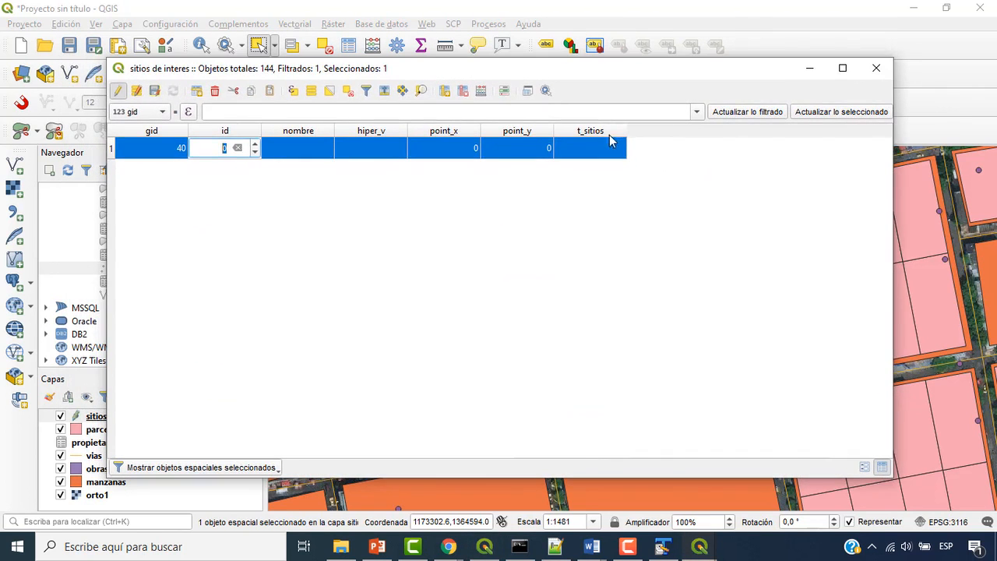
left_click(618, 148)
left_click(618, 148)
left_click(609, 165)
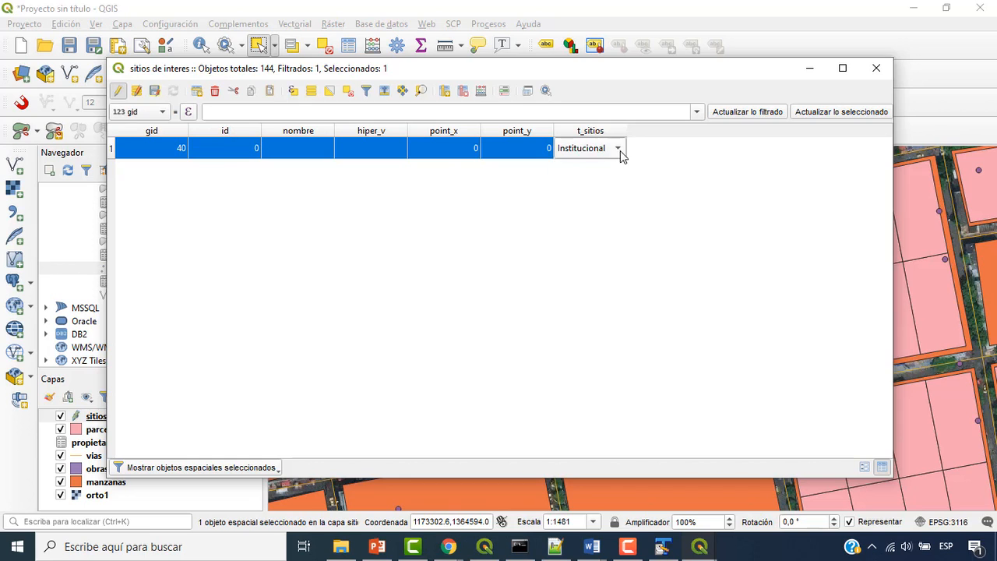
left_click(617, 150)
left_click(611, 165)
left_click(615, 149)
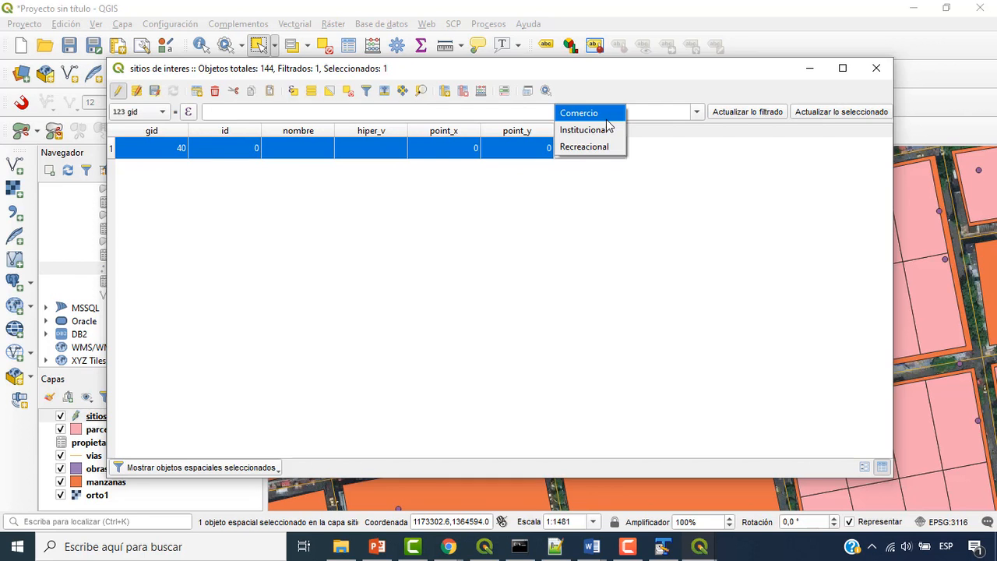
left_click(876, 70)
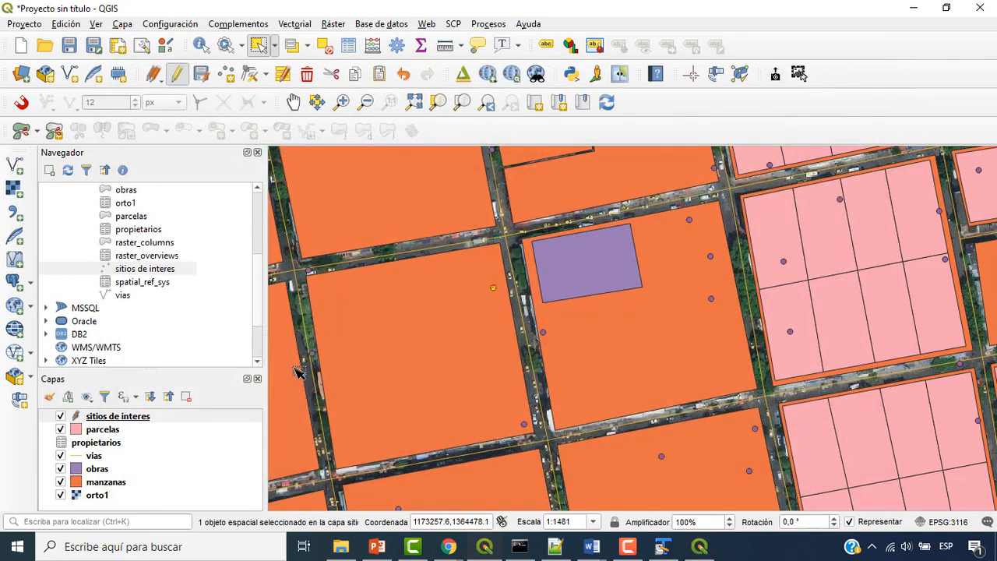
Add a new point to the sitios de interes layer just east of the orange blocks
scroll(397, 340, "down", 3)
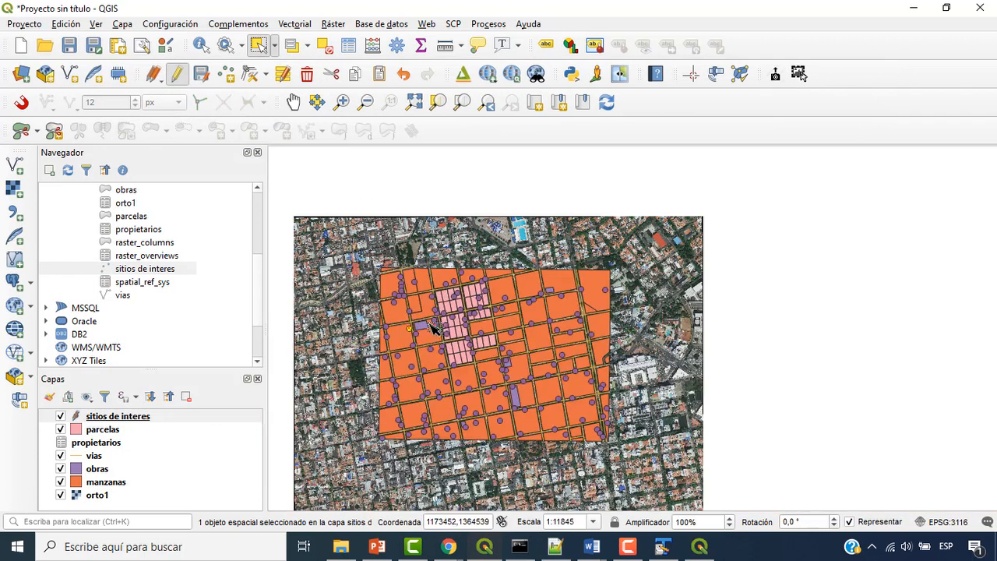
left_click(137, 421)
left_click(226, 74)
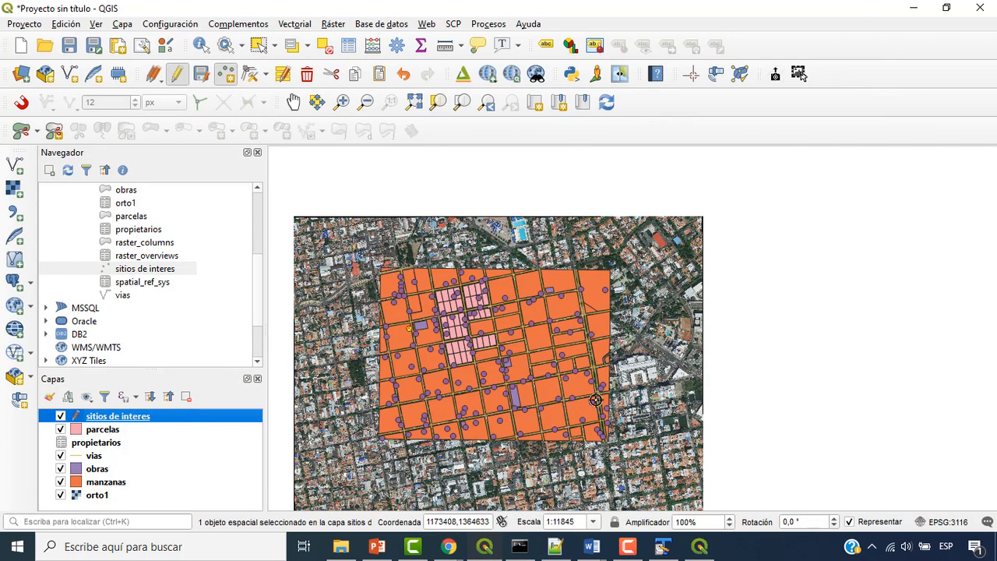
left_click(626, 326)
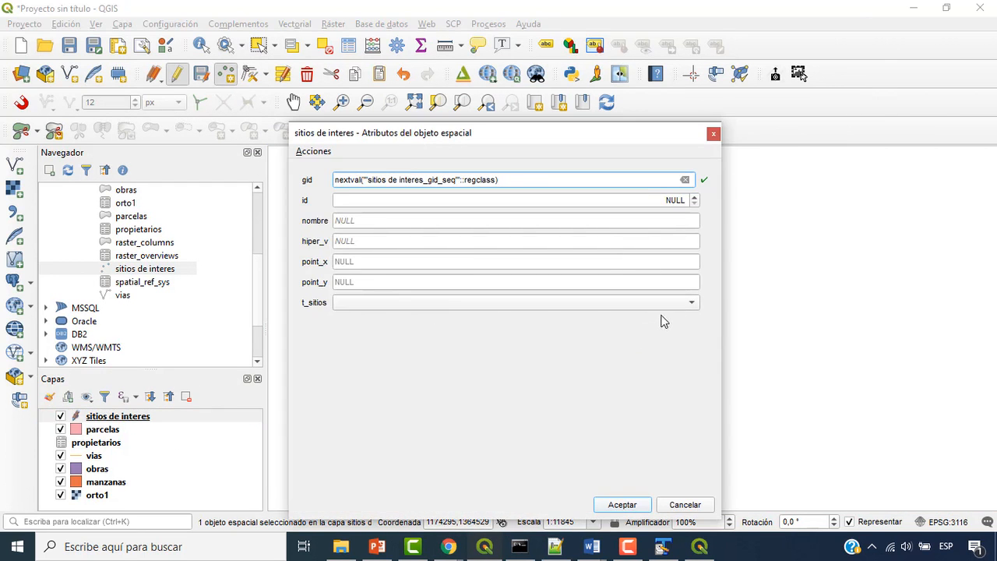
Try Recreacional and Comercio for the new point's t_sitios attribute, set it to Institucional, and accept the form
left_click(692, 302)
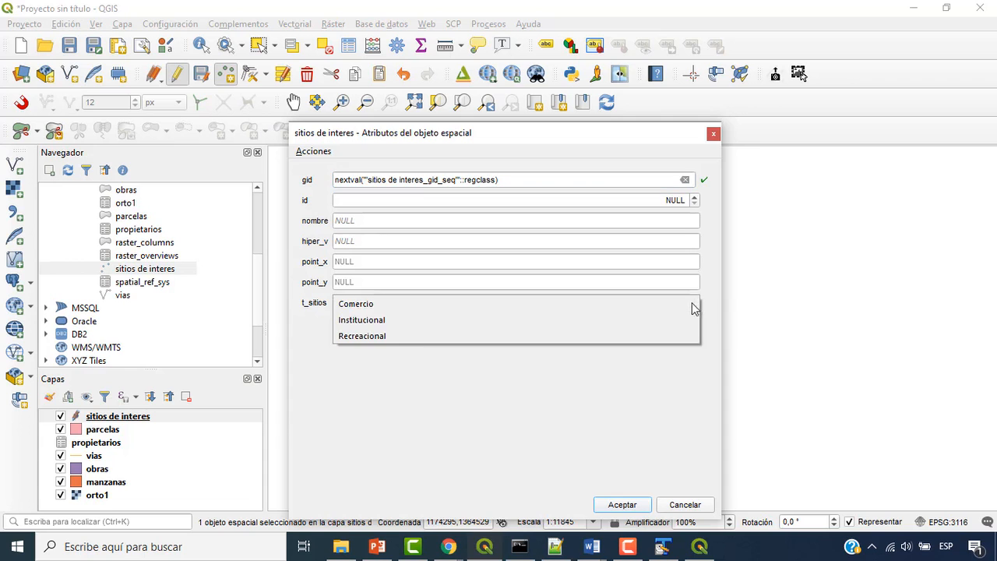
left_click(617, 336)
left_click(553, 305)
left_click(456, 274)
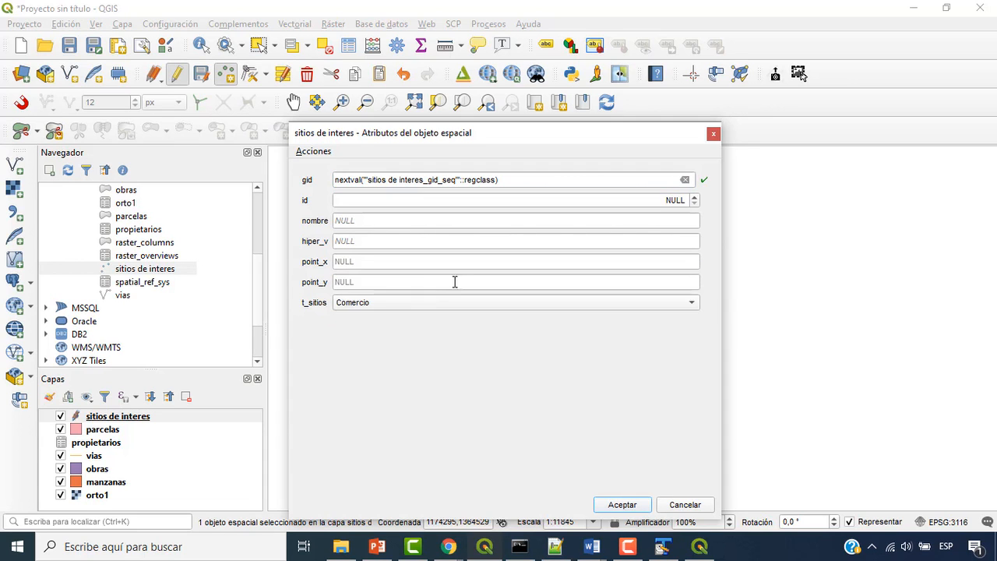
left_click(411, 304)
left_click(404, 320)
left_click(622, 505)
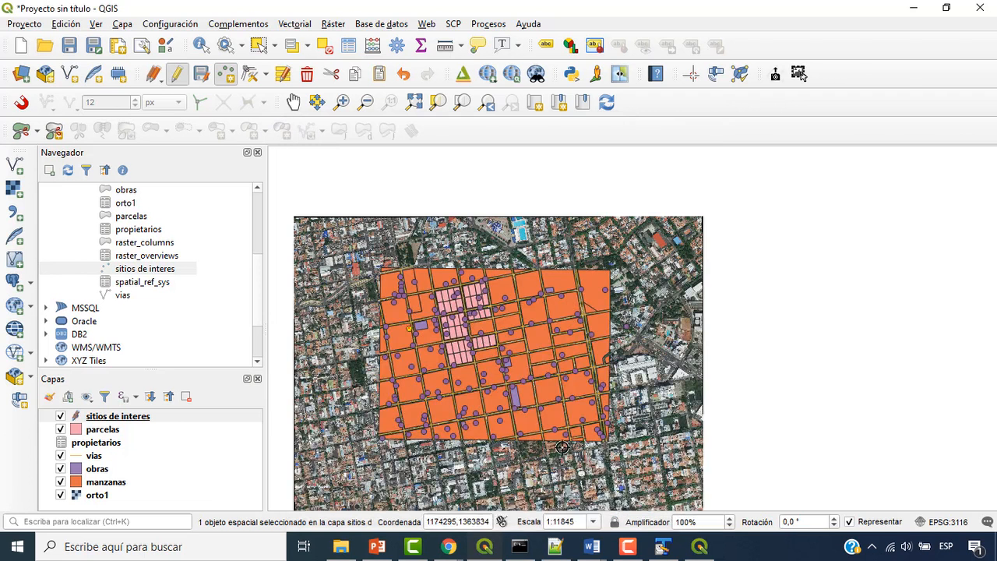
Enable editing on the parcelas layer and draw a four-vertex polygon just east of the orange blocks
left_click(101, 434)
left_click(181, 79)
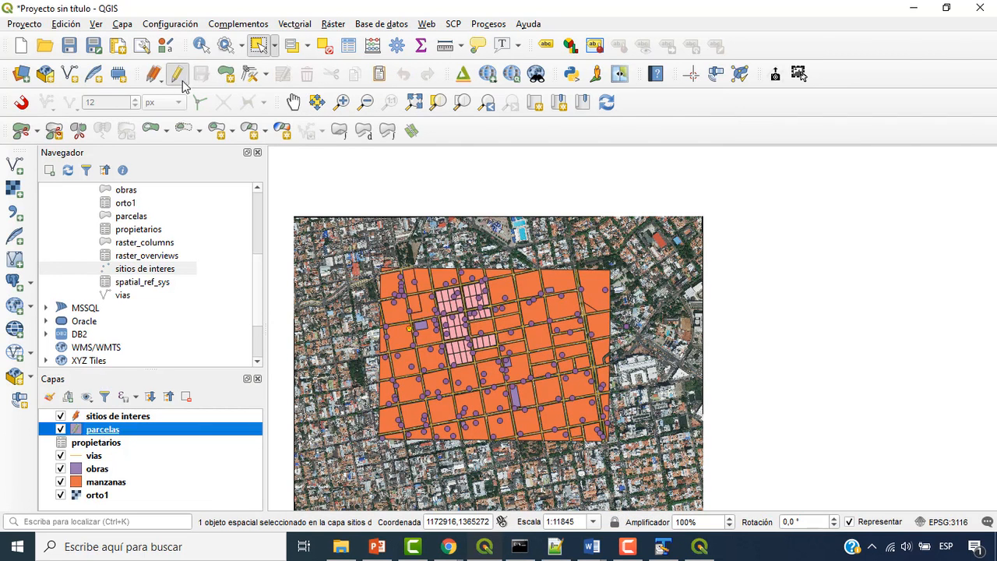
left_click(226, 74)
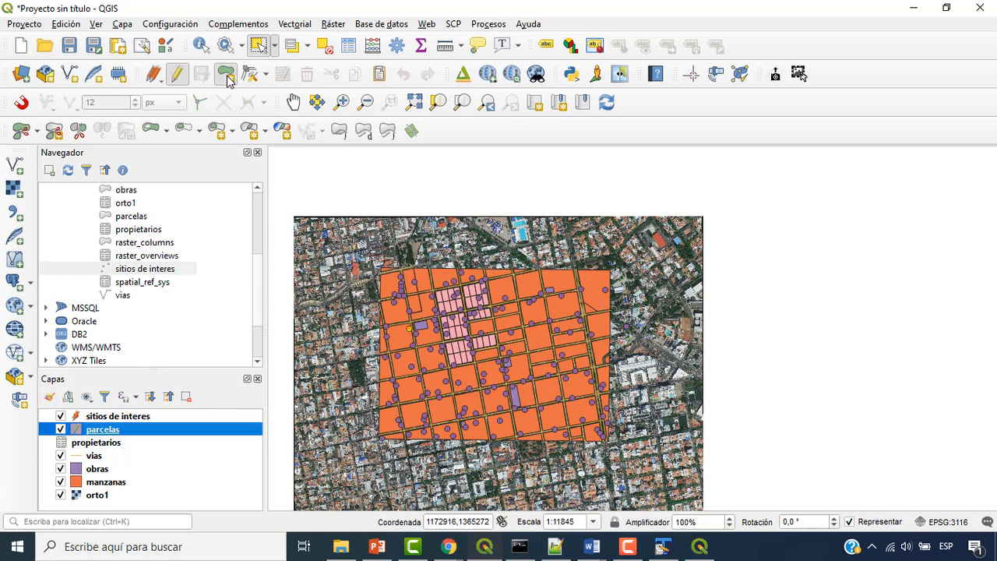
left_click(646, 330)
left_click(648, 354)
left_click(670, 365)
left_click(686, 329)
right_click(688, 342)
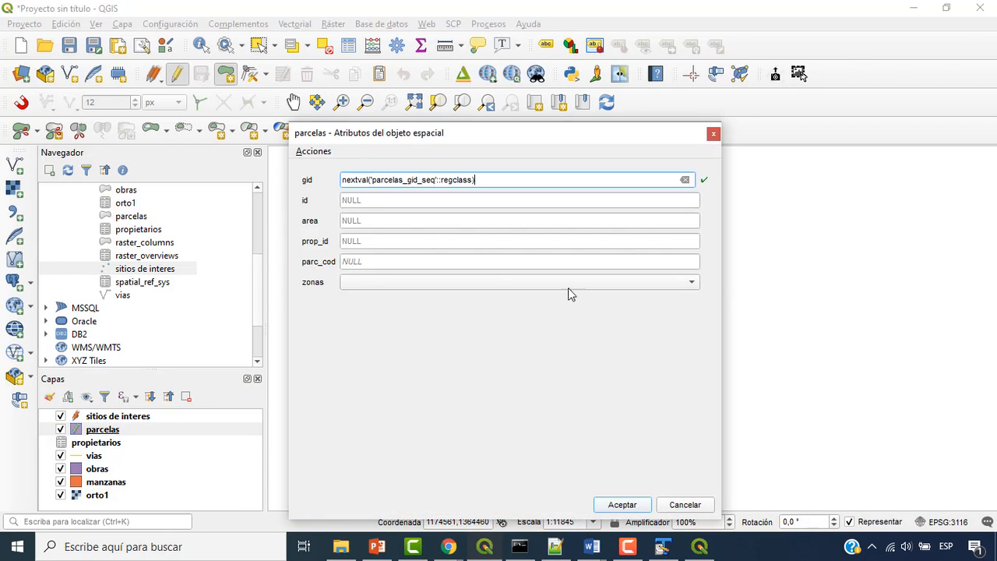
Check the options offered for the new parcel's zonas attribute and cancel its attribute form
left_click(413, 282)
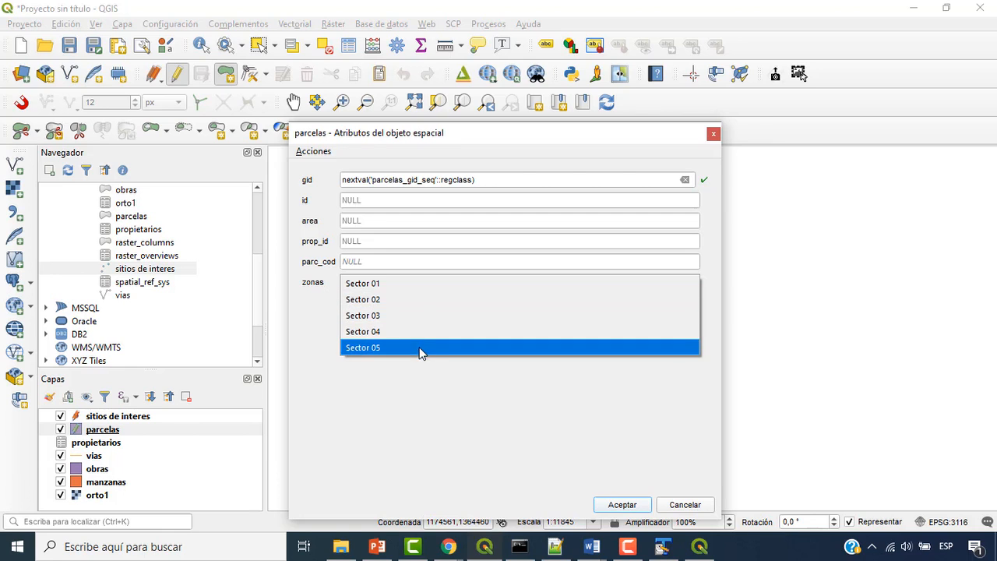
left_click(569, 402)
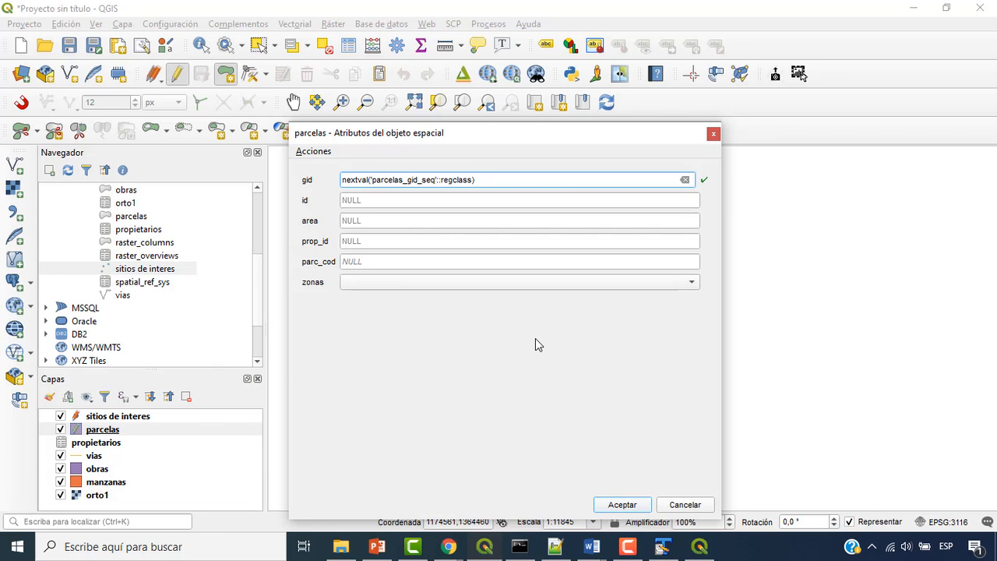
left_click(715, 137)
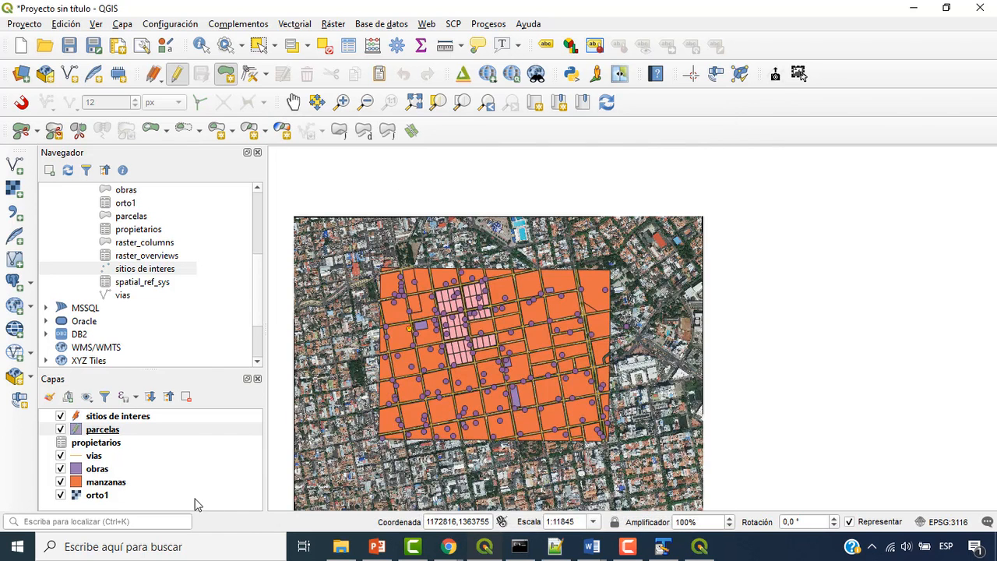
Stop editing the parcelas and sitios de interes layers, discarding the changes made to sitios de interes
left_click(120, 433)
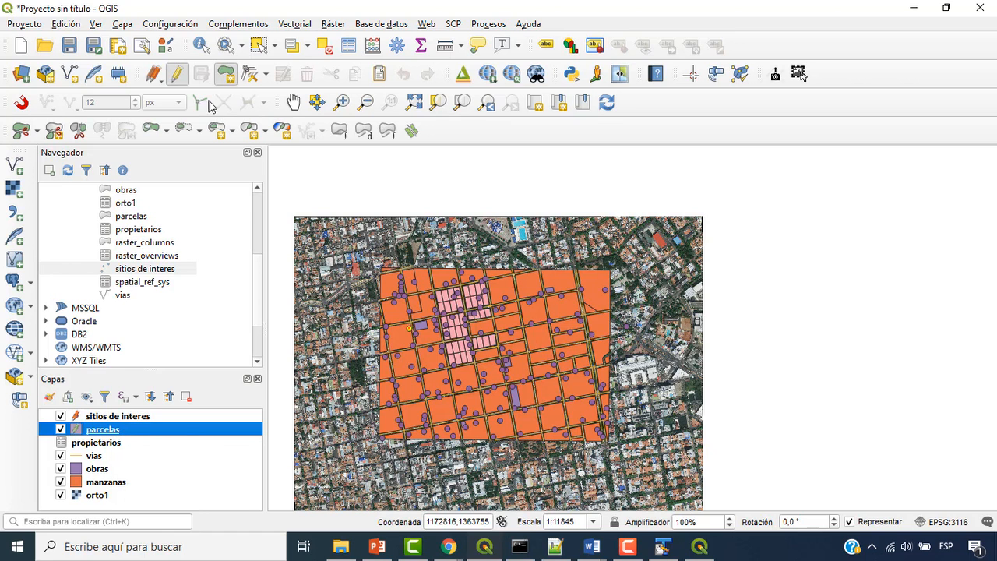
left_click(113, 420)
left_click(177, 73)
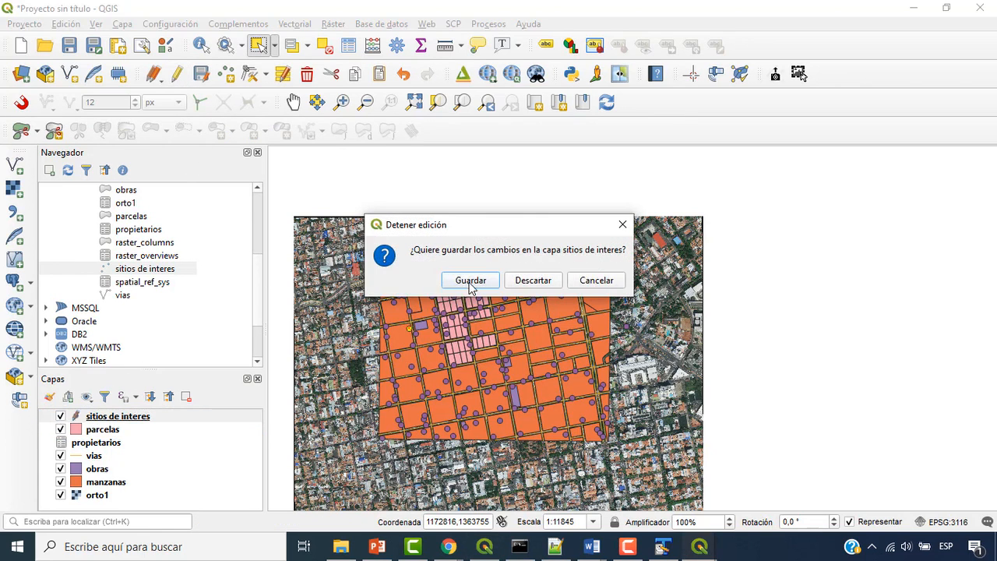
left_click(533, 280)
Make the zonas field of the parcelas layer not null with the constraint enforced, and accept the layer properties
left_click(109, 434)
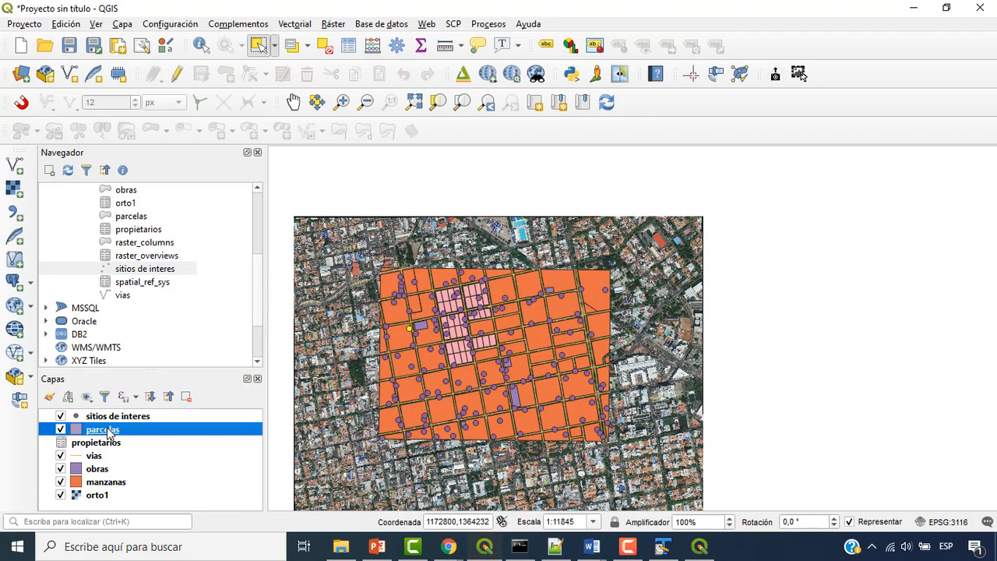
right_click(109, 434)
left_click(157, 421)
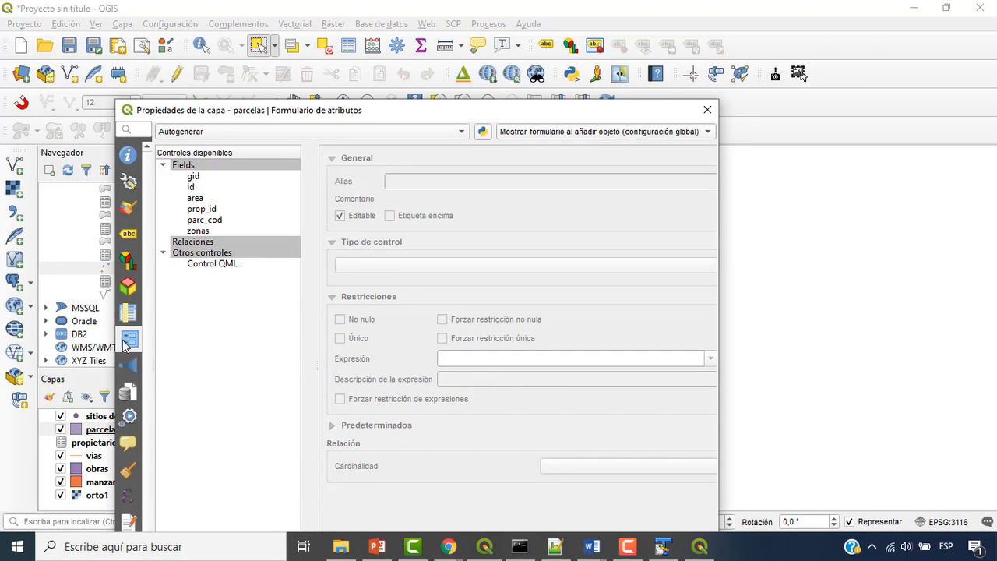
left_click(204, 232)
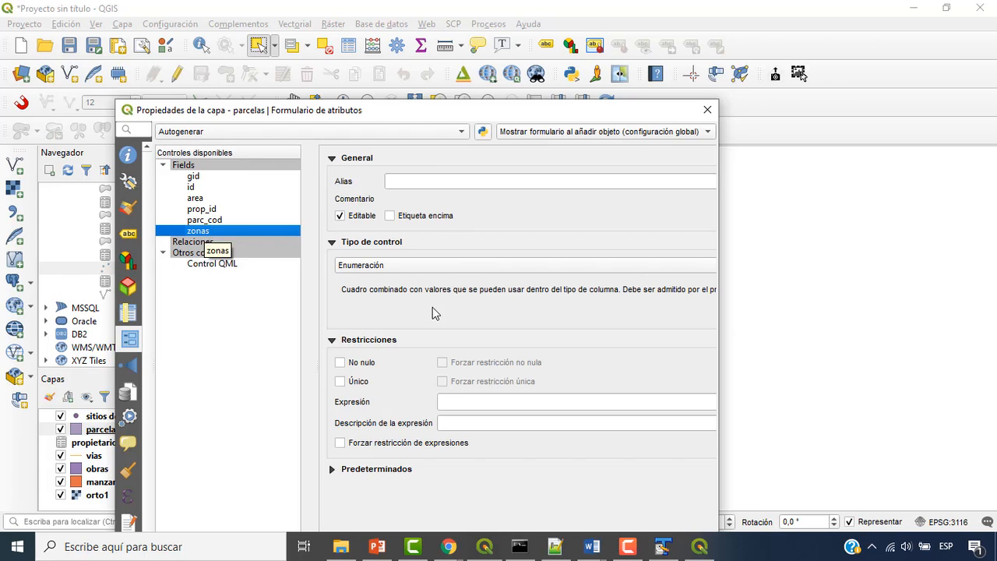
left_click(354, 364)
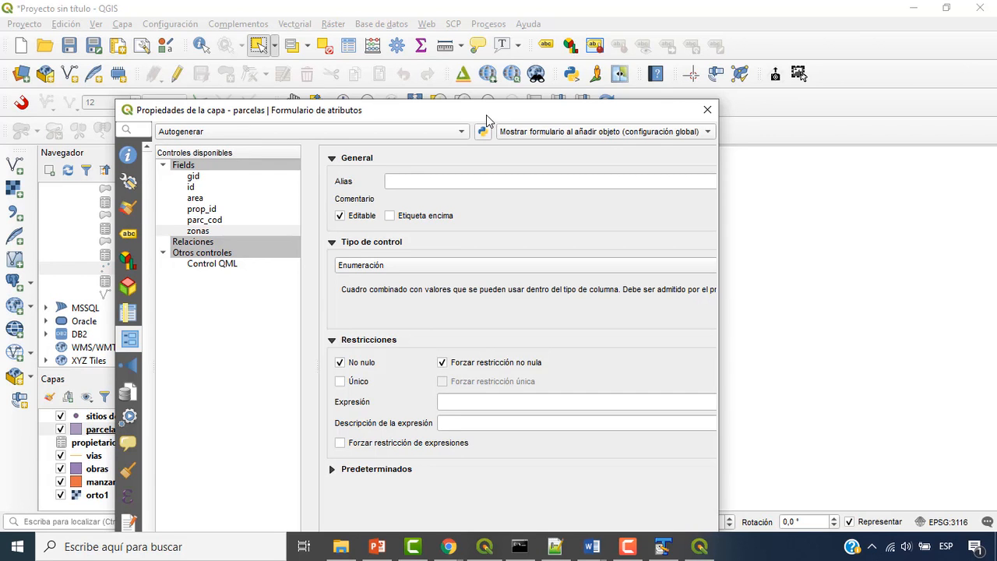
left_click_drag(488, 114, 485, 50)
left_click_drag(554, 58, 541, 23)
left_click(610, 501)
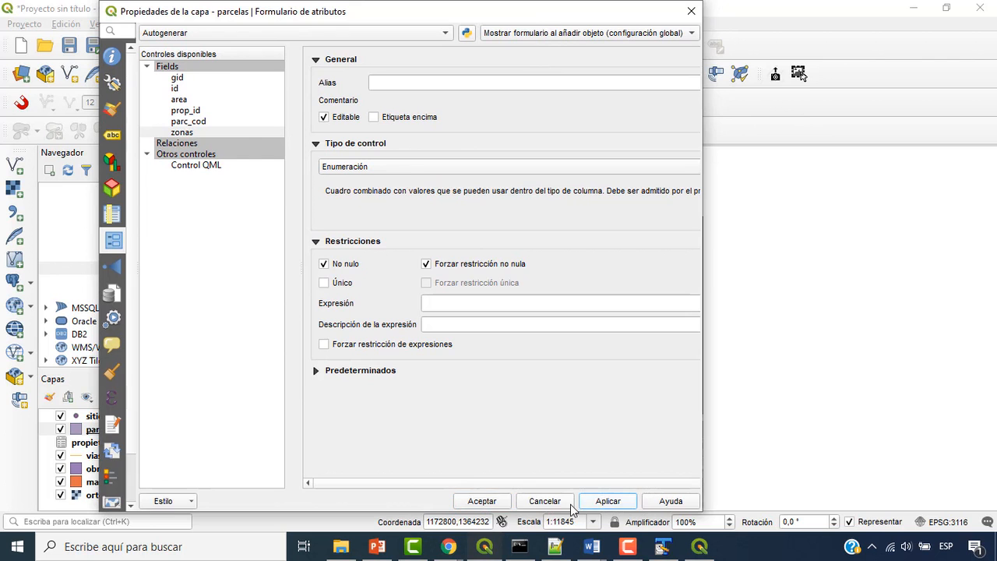
left_click(497, 507)
Enable editing on the parcelas layer and draw a four-vertex polygon over the imagery east of the orange blocks
left_click(174, 429)
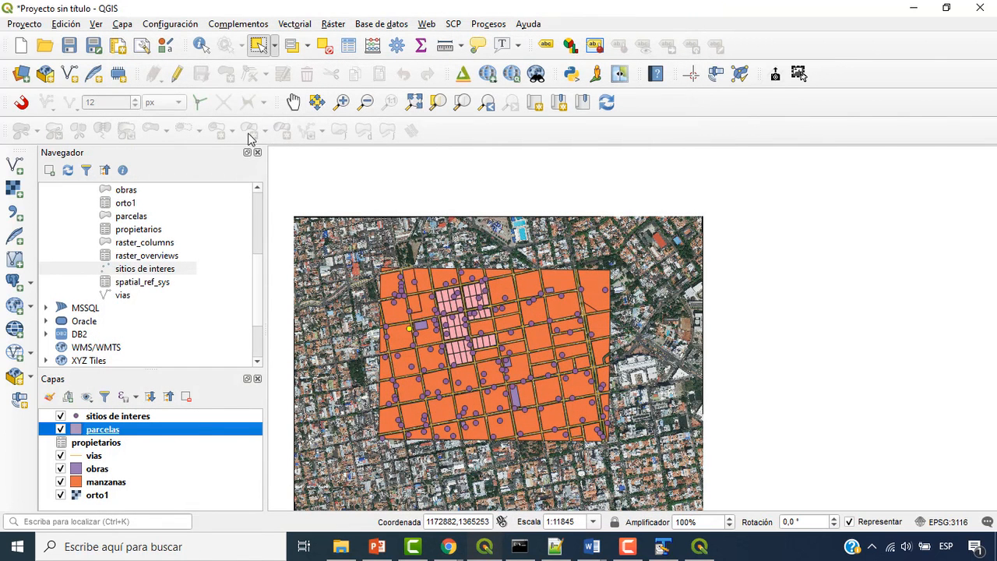
left_click(178, 74)
left_click(224, 80)
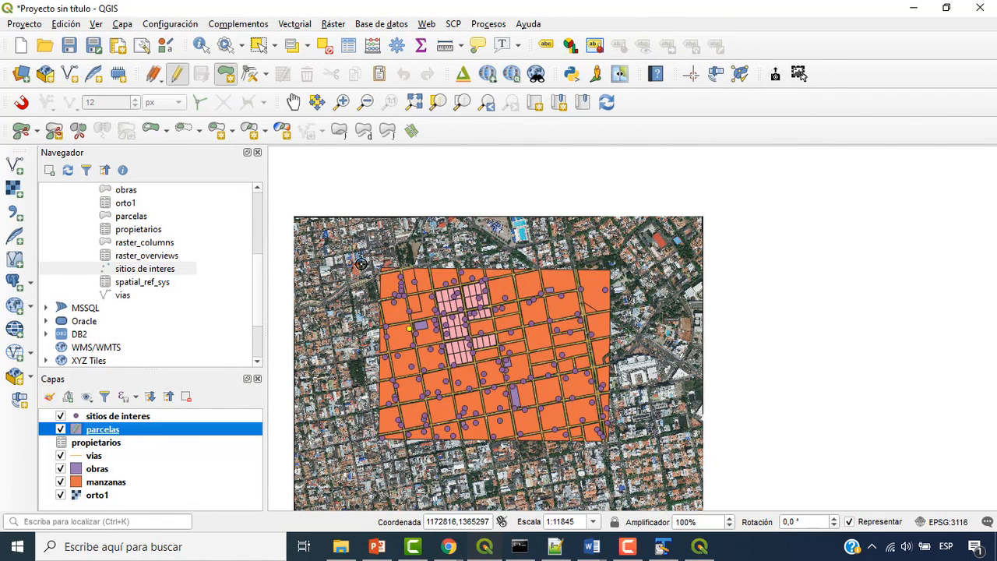
left_click(680, 350)
left_click(640, 375)
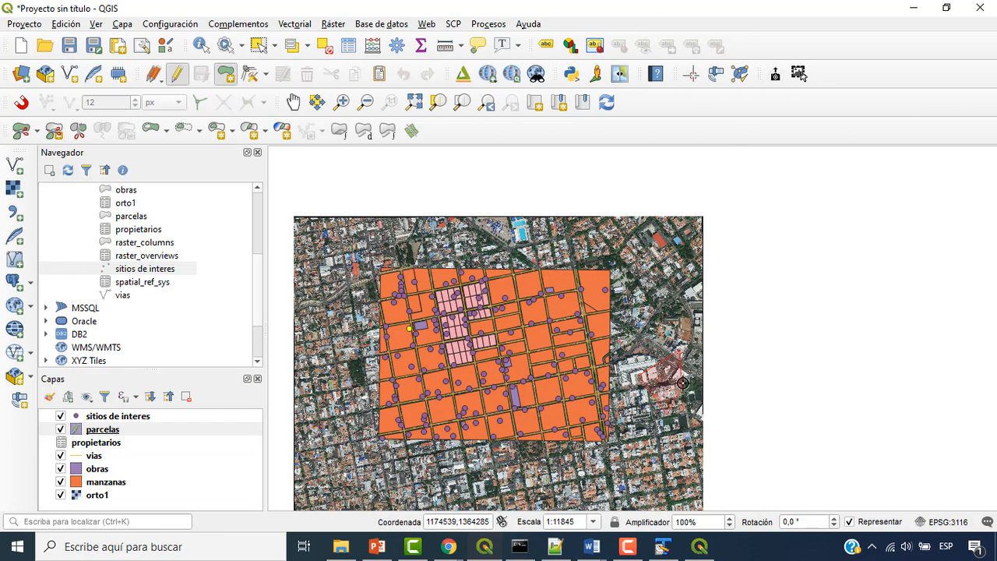
right_click(681, 383)
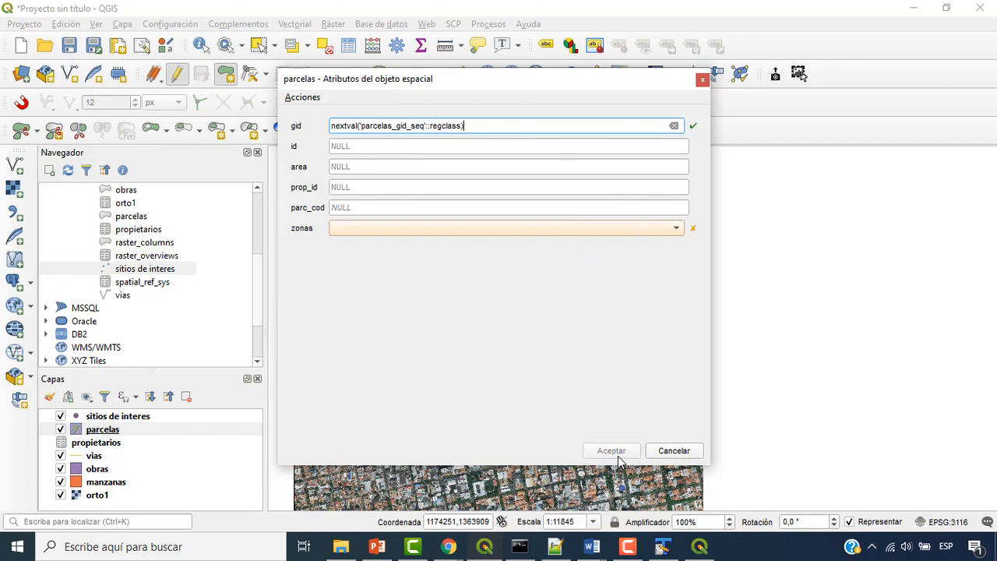
Set the new parcel's zonas attribute to Sector 01, accept the form, and stop editing parcelas, discarding the changes
left_click(657, 228)
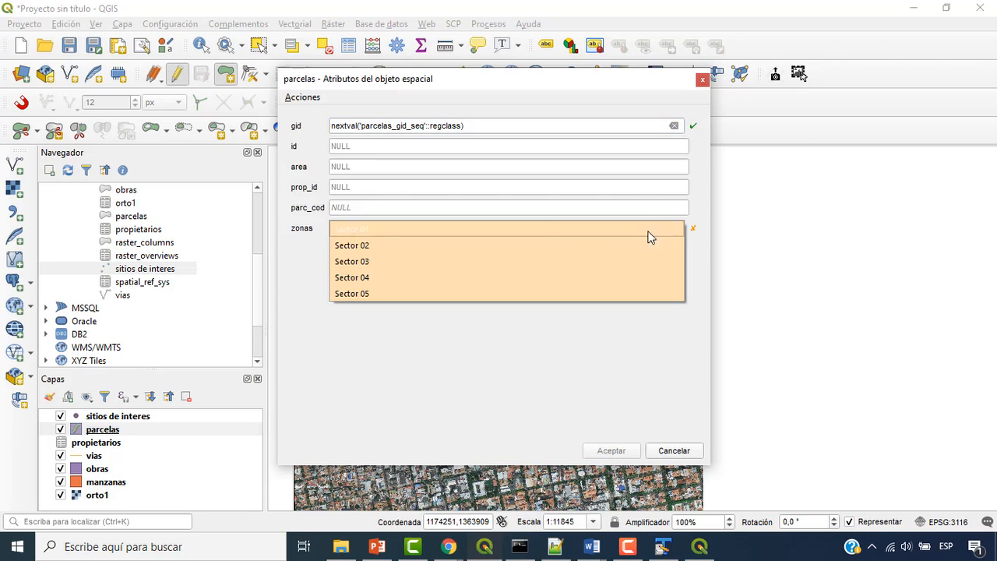
left_click(445, 229)
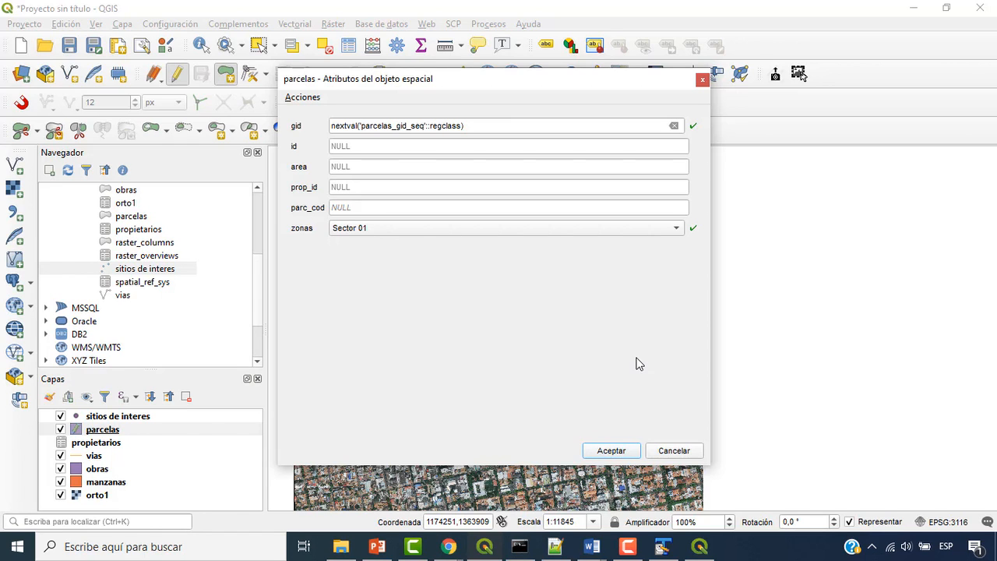
key("Return")
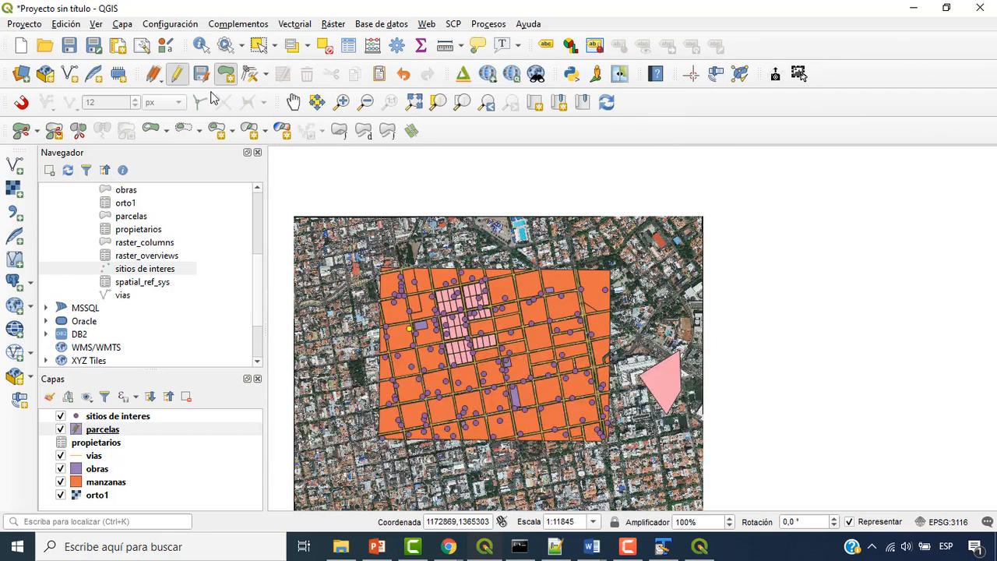
left_click(177, 73)
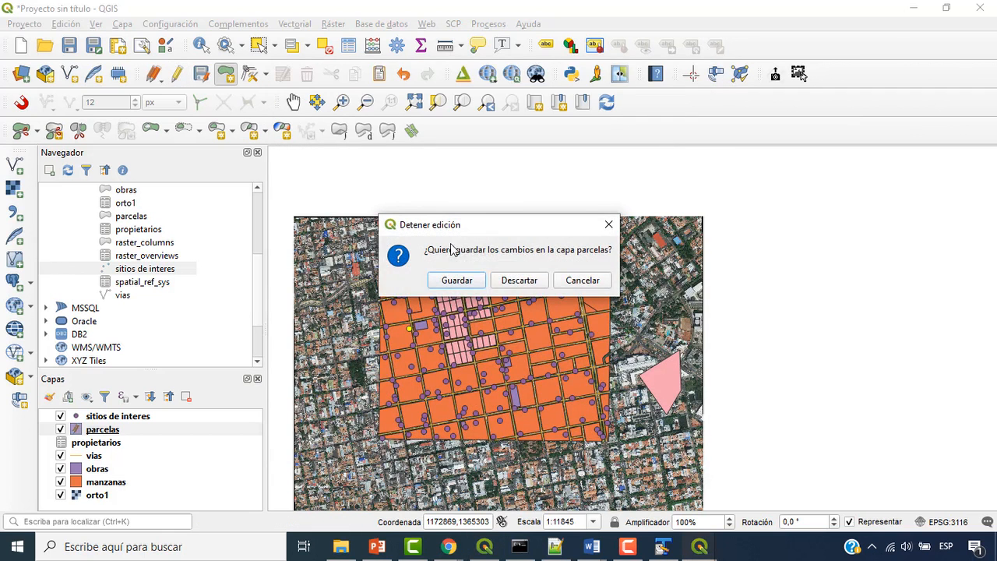
left_click(519, 282)
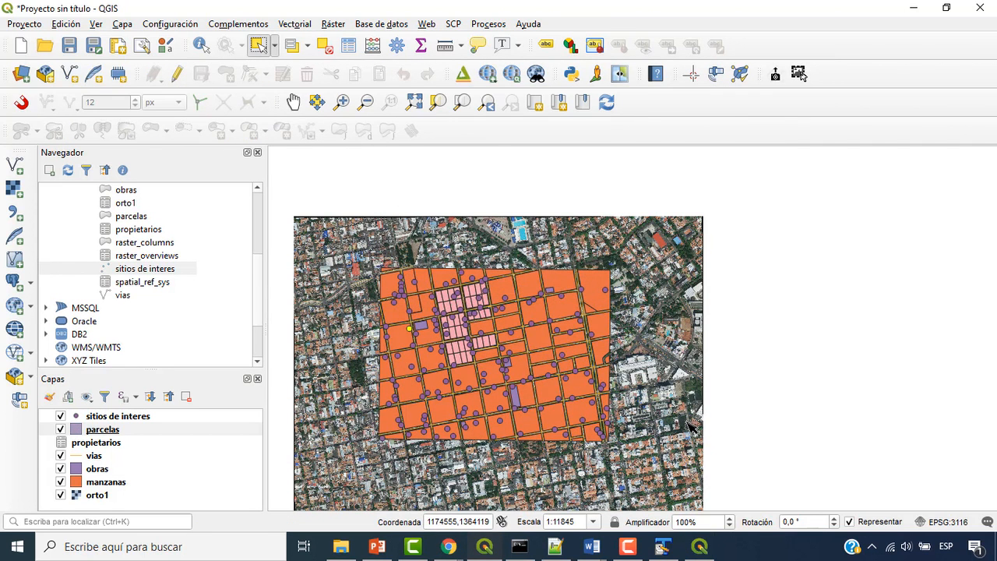